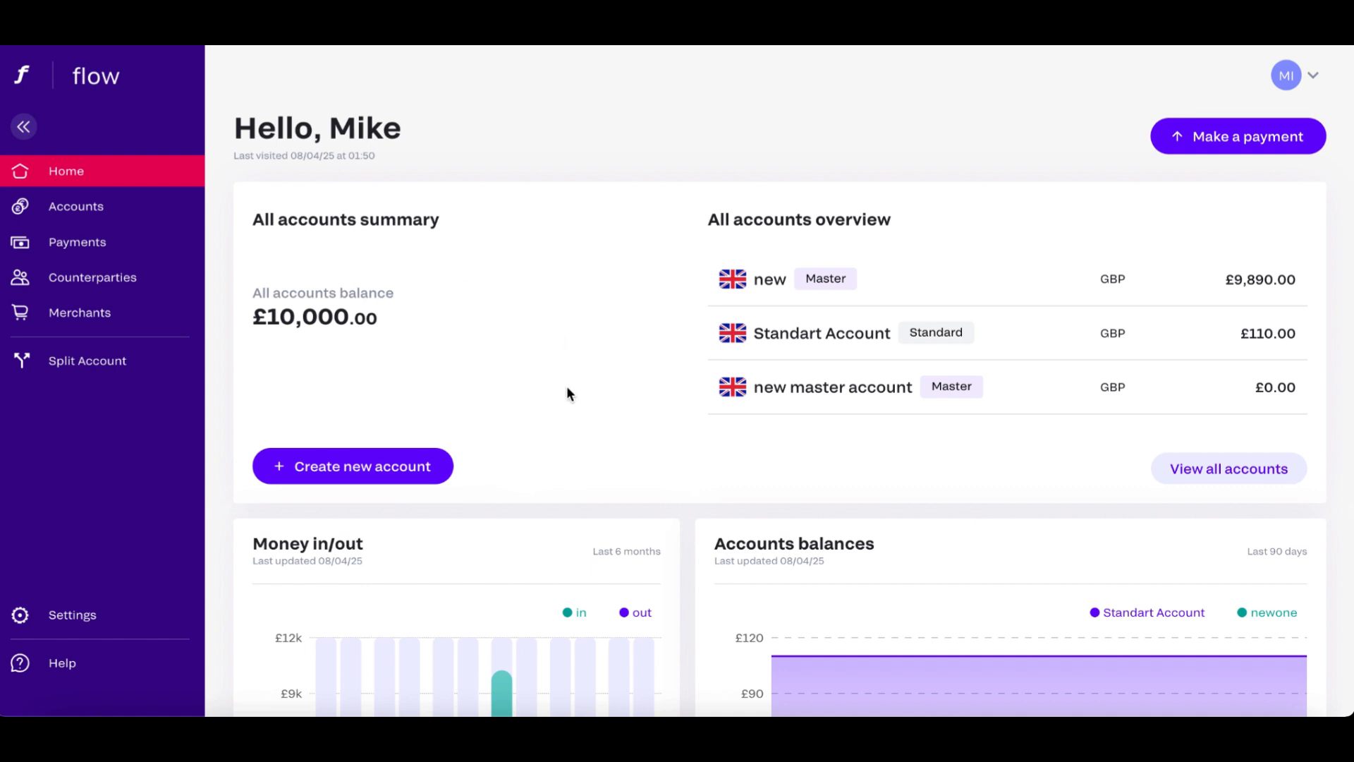
Review the money in/out and account balance charts on the home dashboard.
scroll(568, 392, "down", 4)
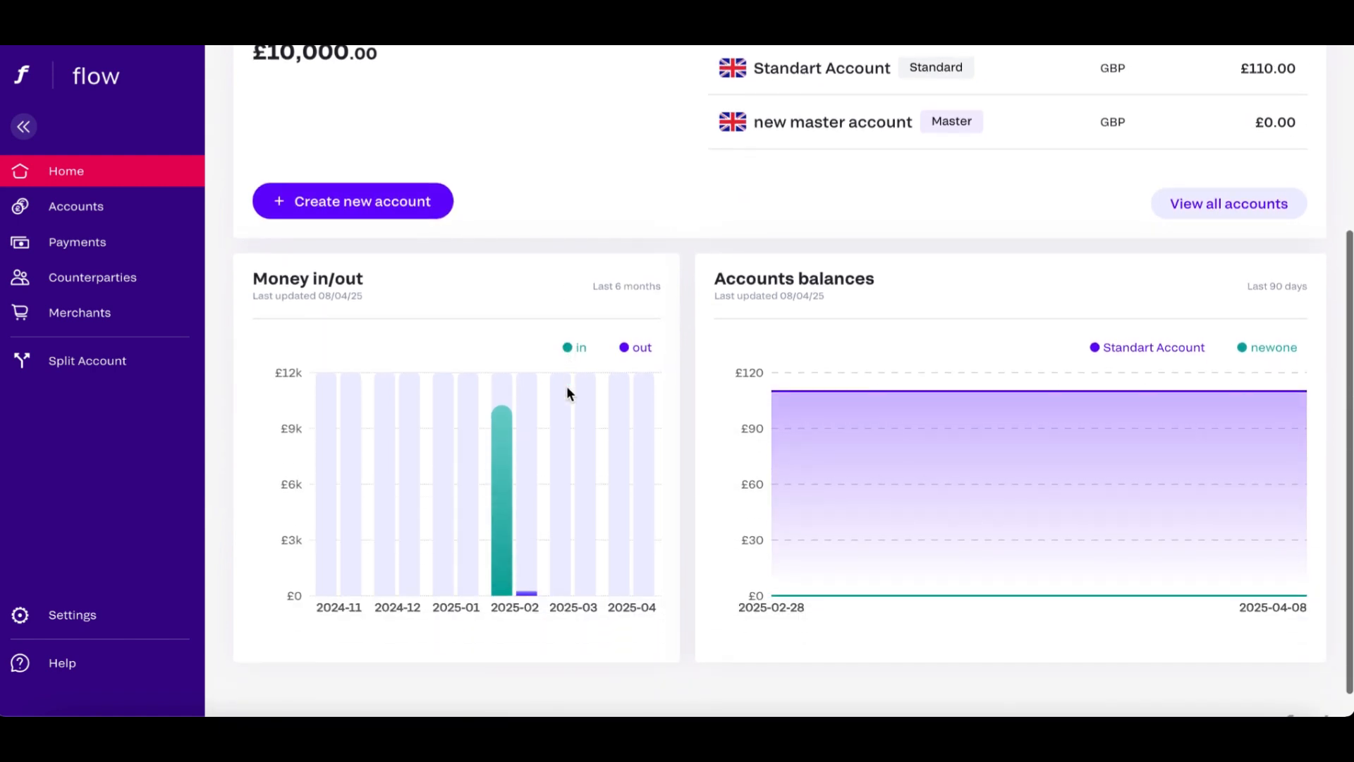
scroll(568, 392, "up", 5)
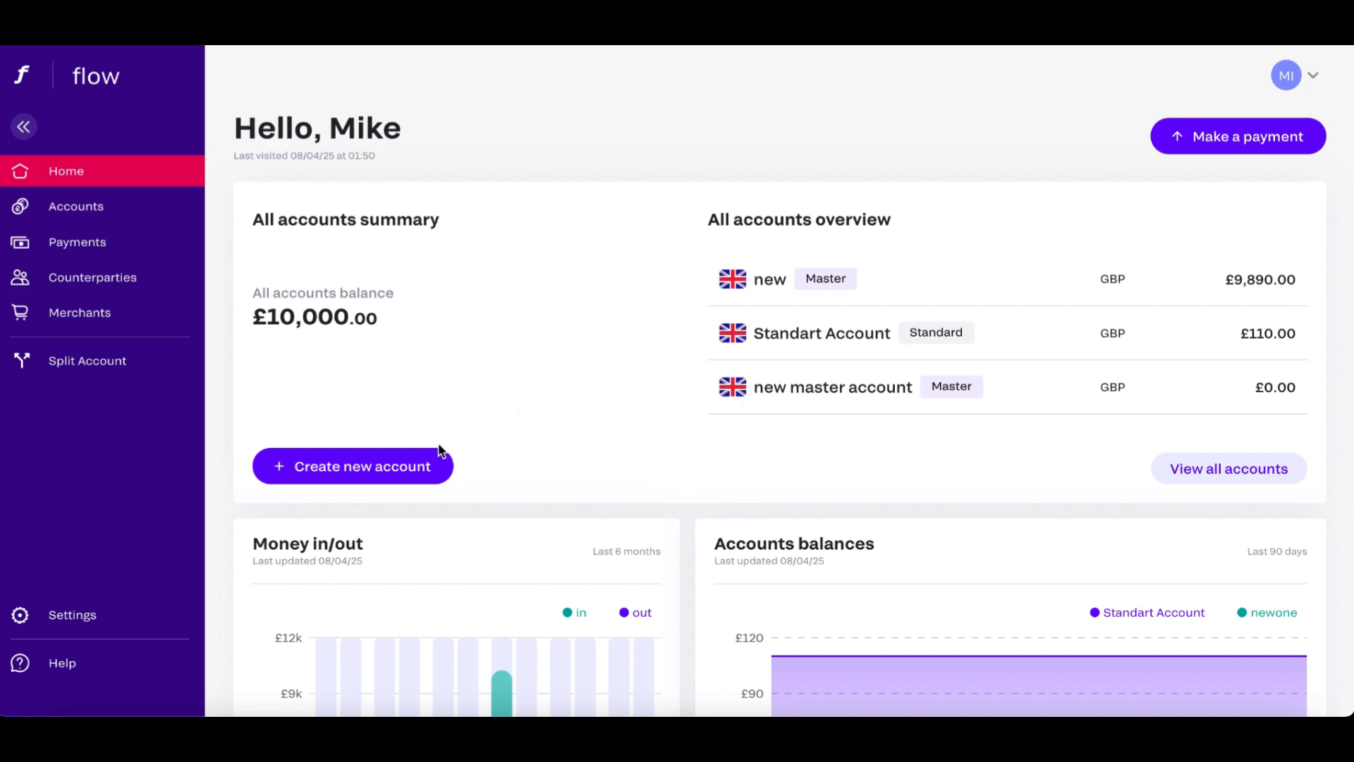
Start creating a new account and compare the features of the Standard and Master account types.
left_click(368, 467)
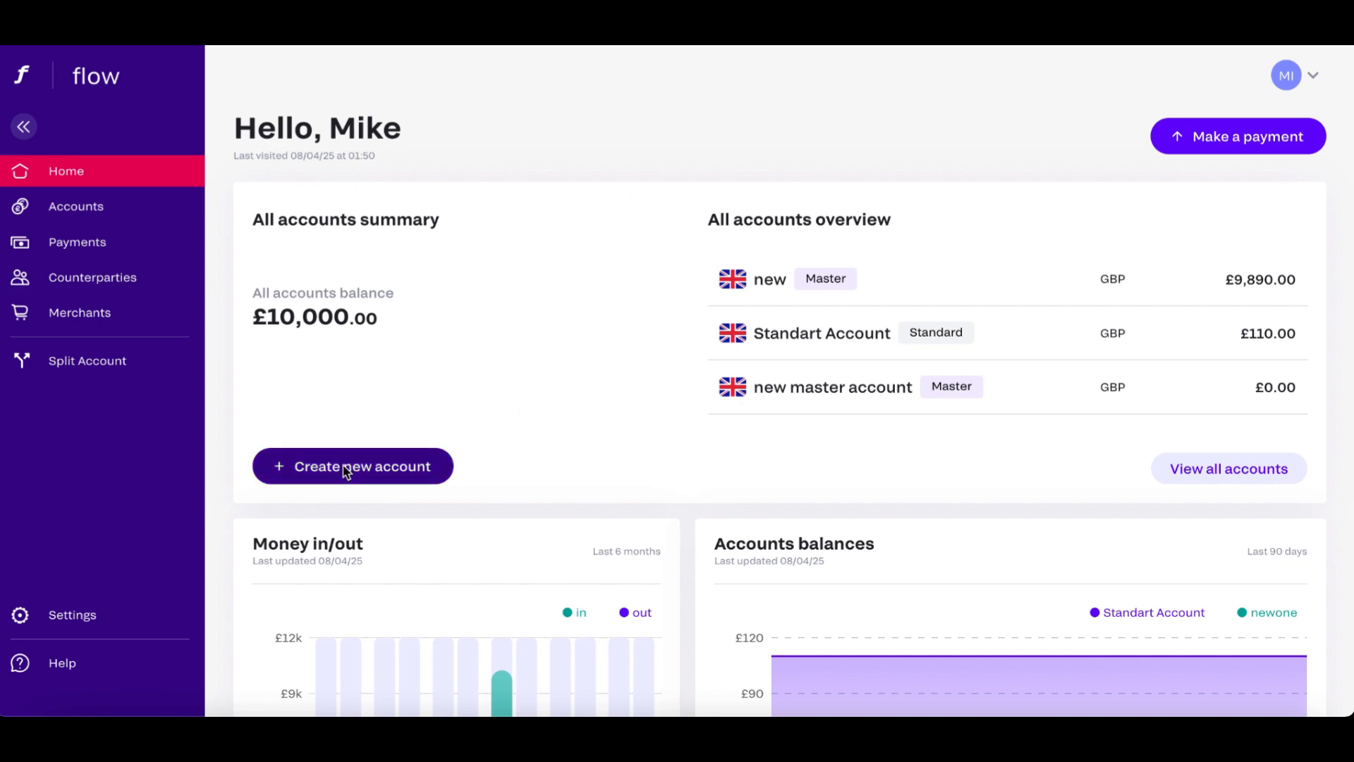
scroll(344, 471, "down", 2)
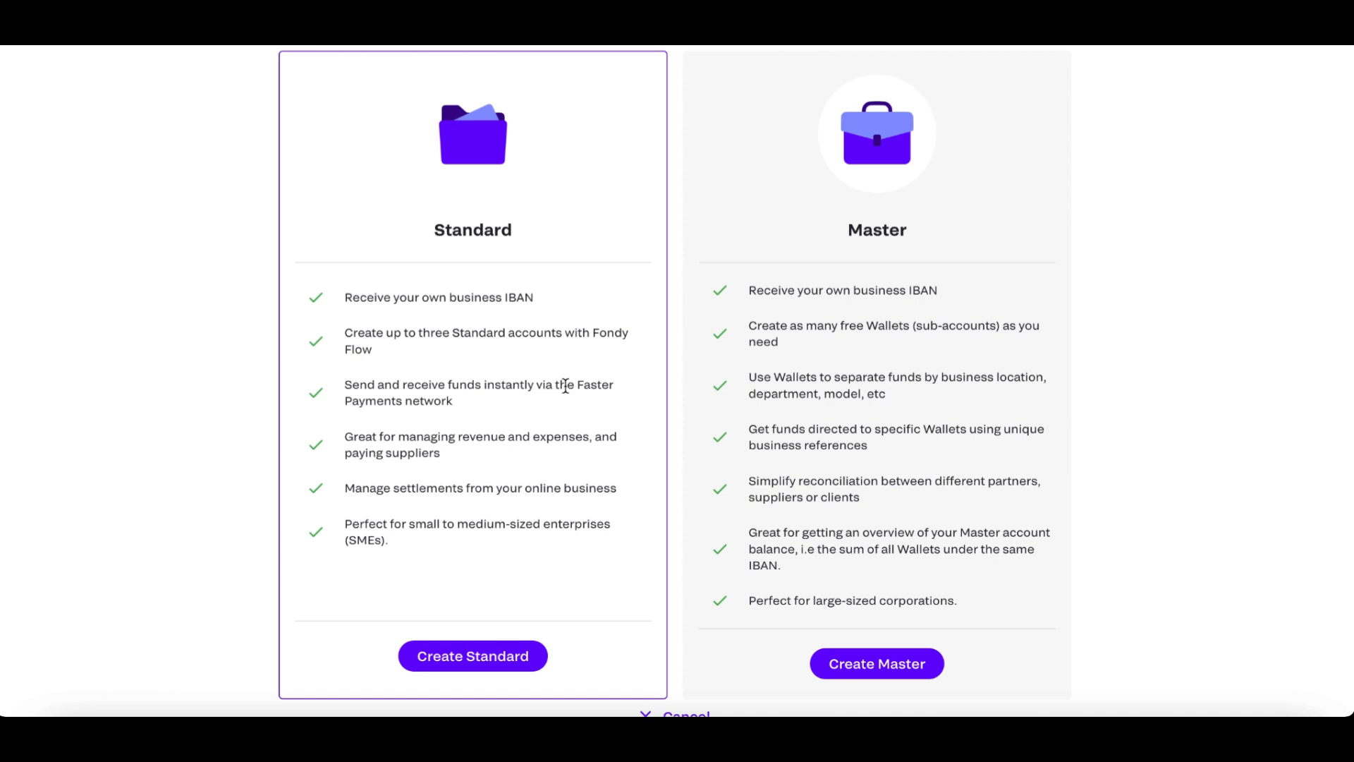
left_click(779, 325)
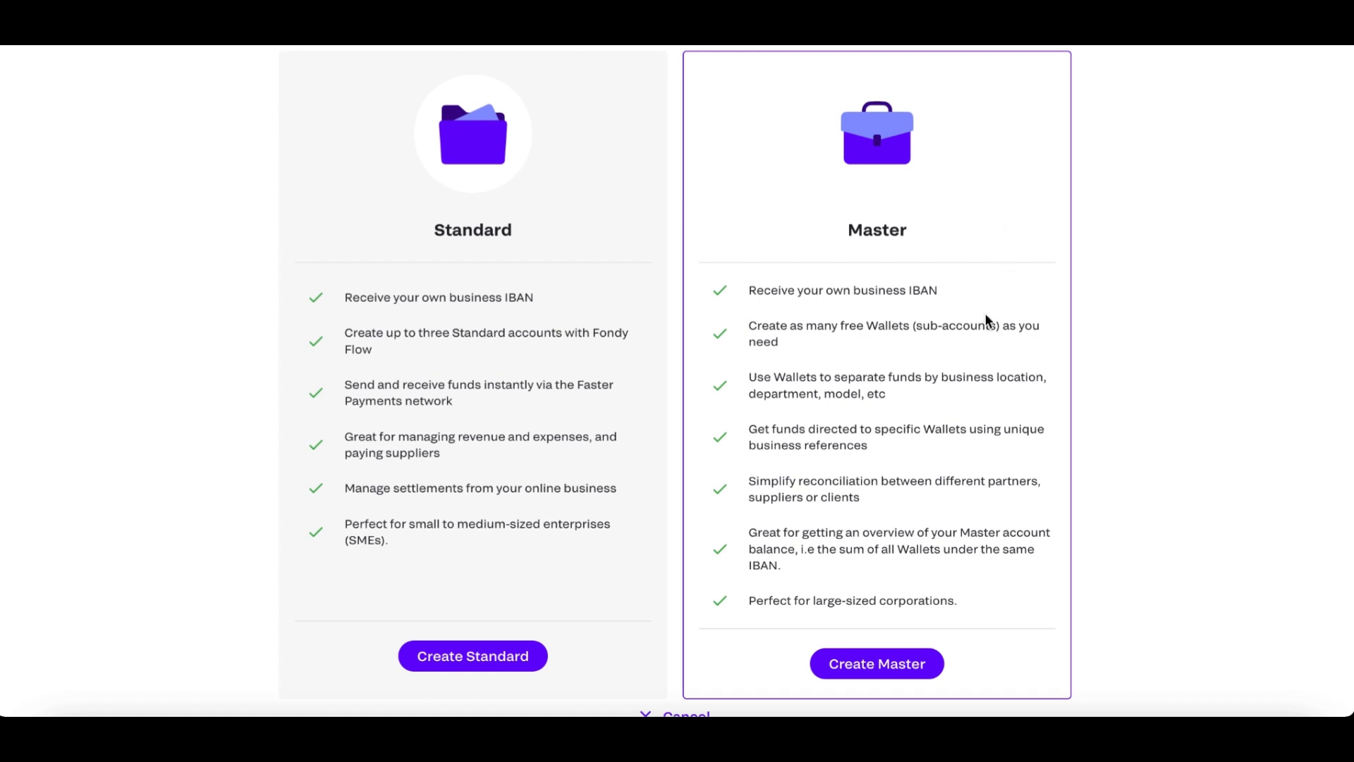
scroll(984, 317, "down", 1)
scroll(984, 317, "up", 2)
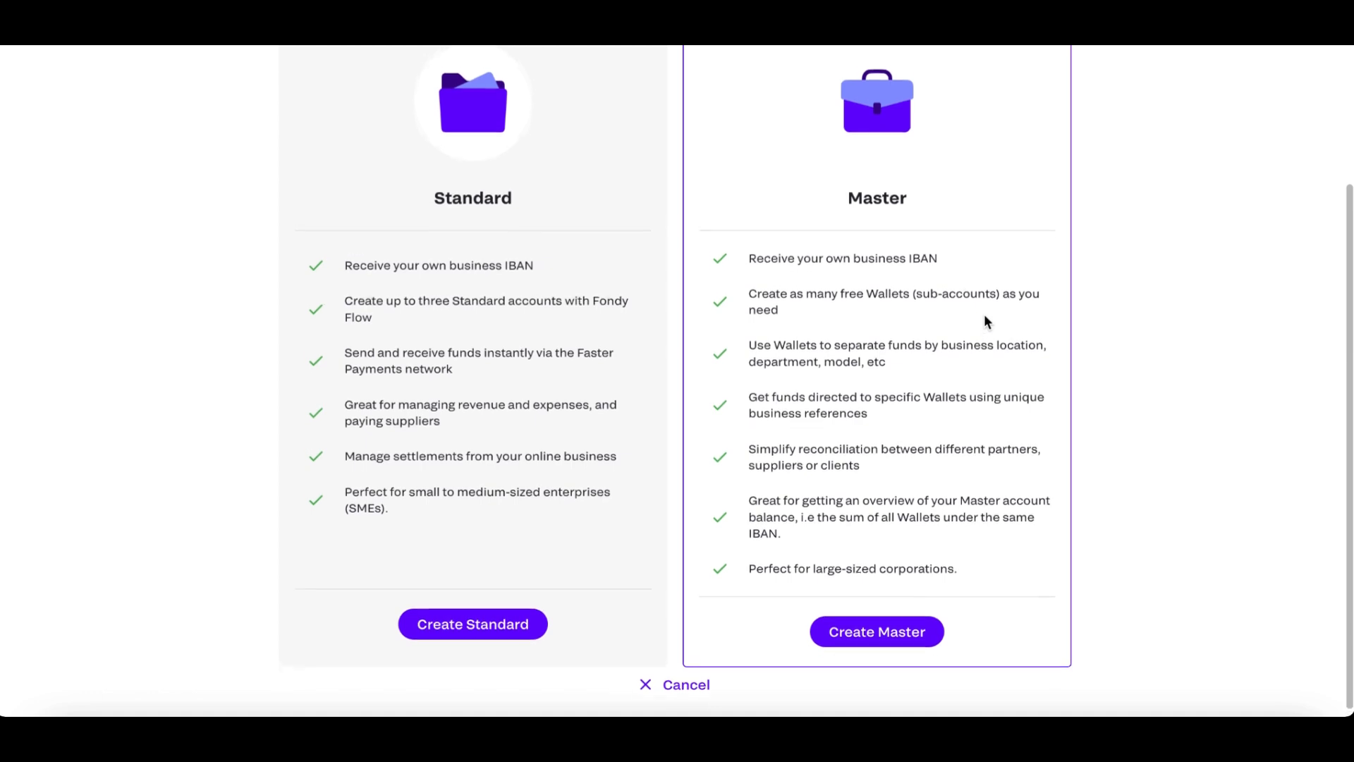
scroll(984, 314, "up", 1)
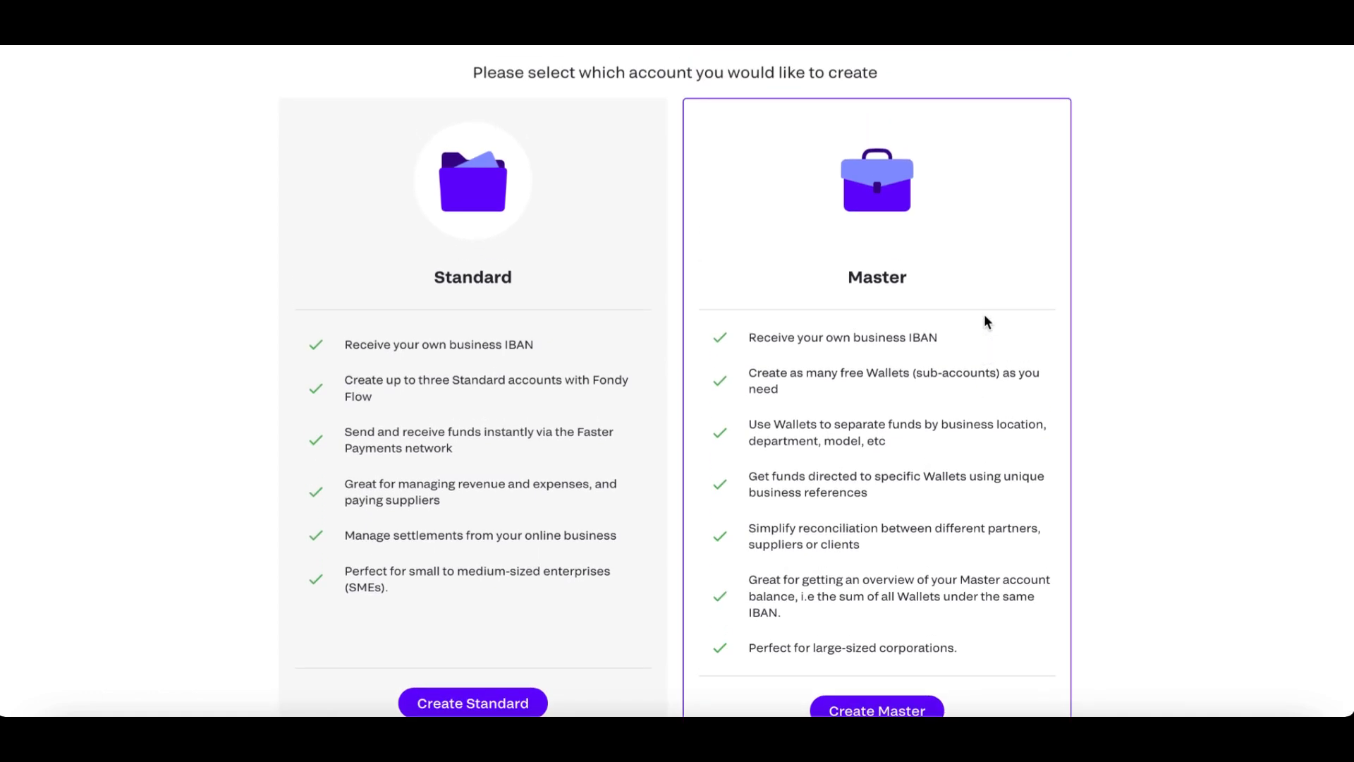
scroll(983, 314, "down", 1)
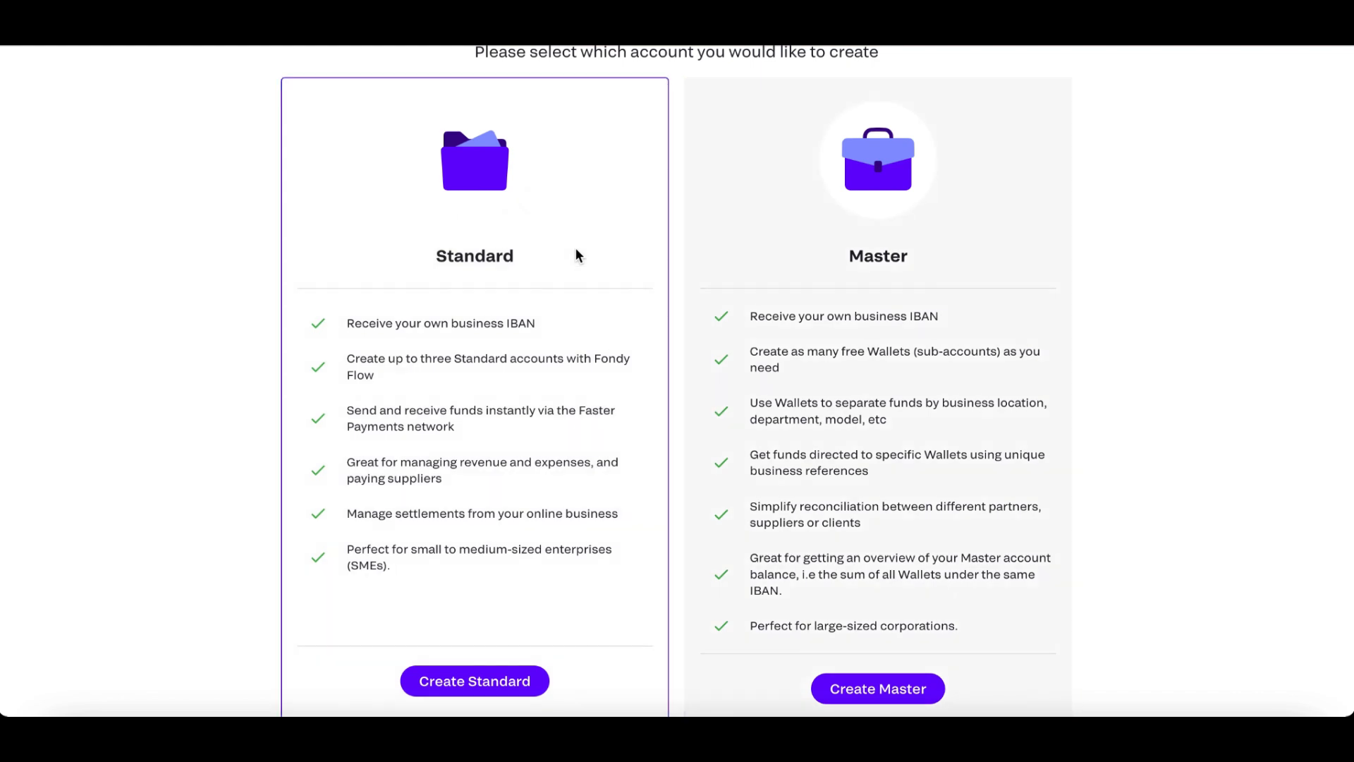
scroll(575, 249, "down", 1)
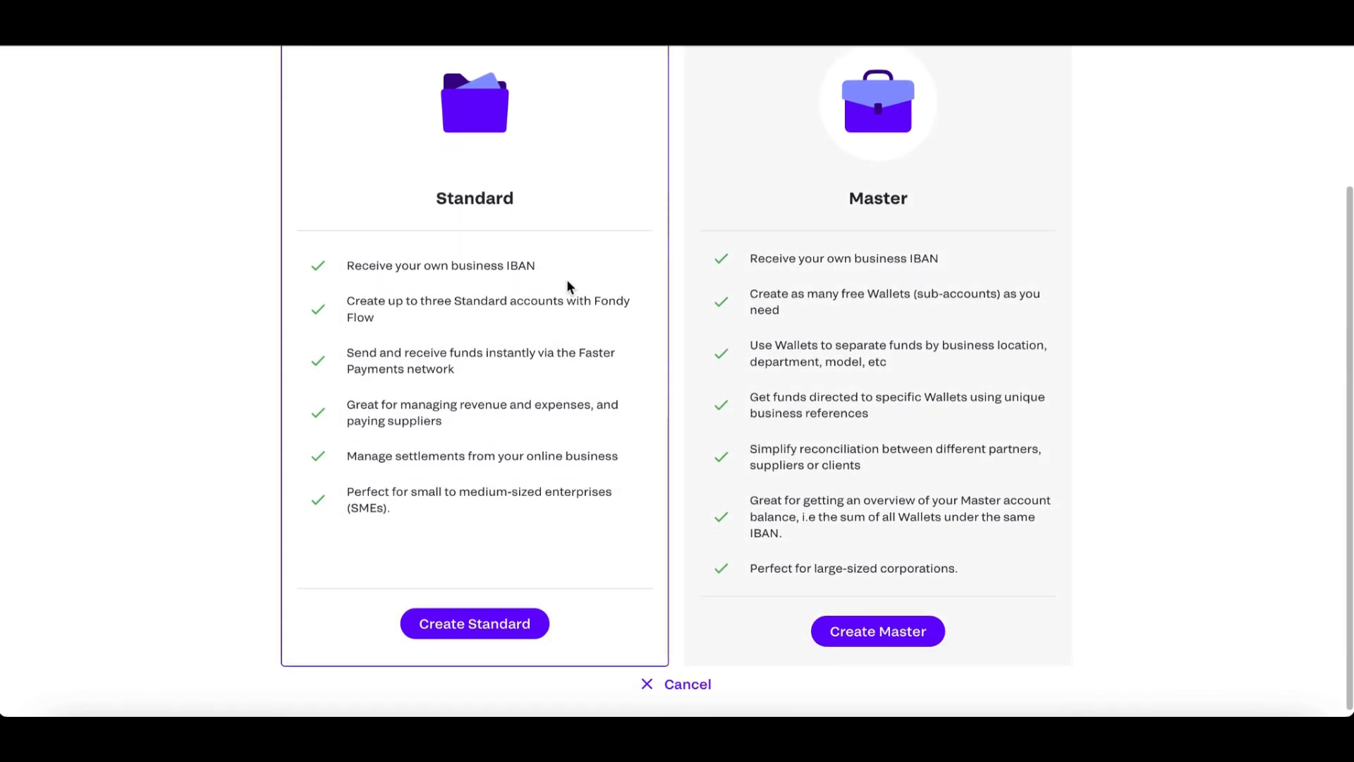
Create a Standard account named "My new standart account".
left_click(492, 627)
type("My new standart accoun")
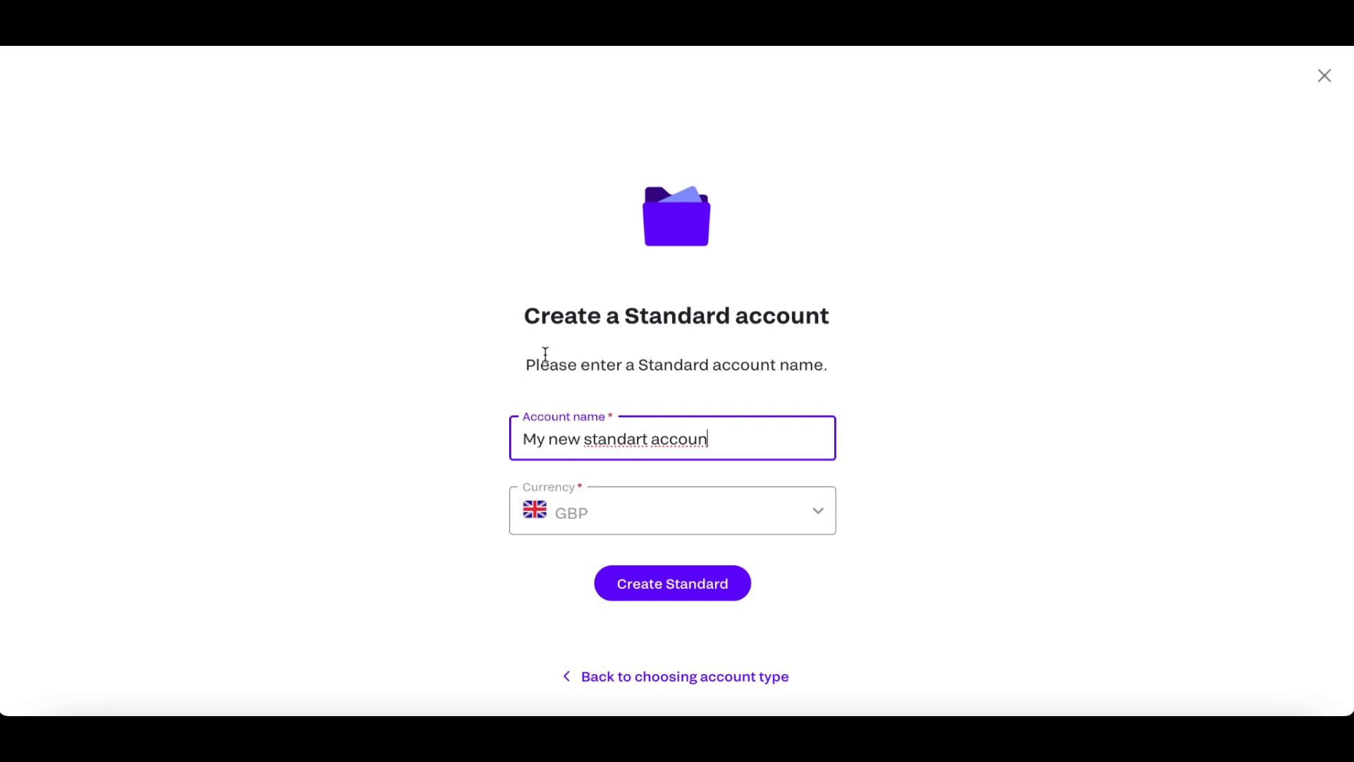
type("t")
left_click(682, 592)
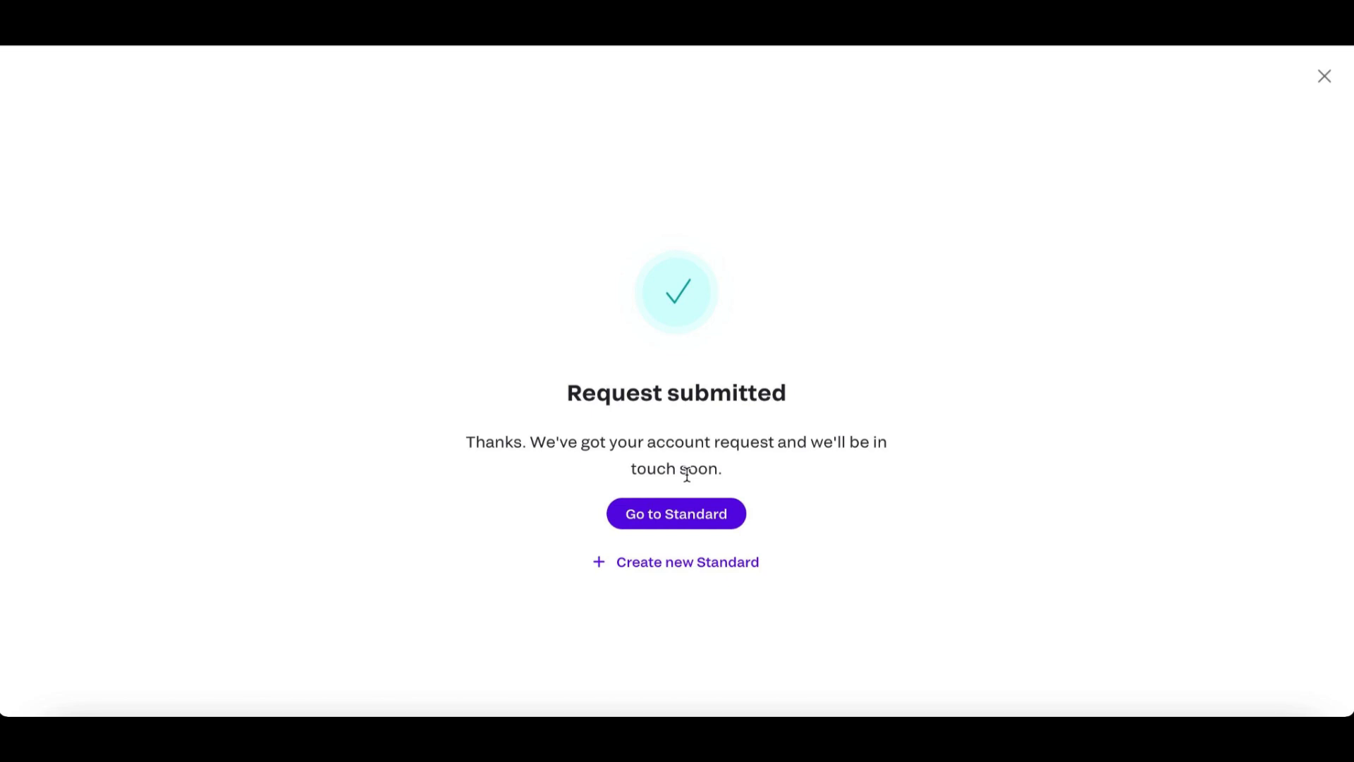
Open the newly created Standard account and download its account details.
left_click(691, 514)
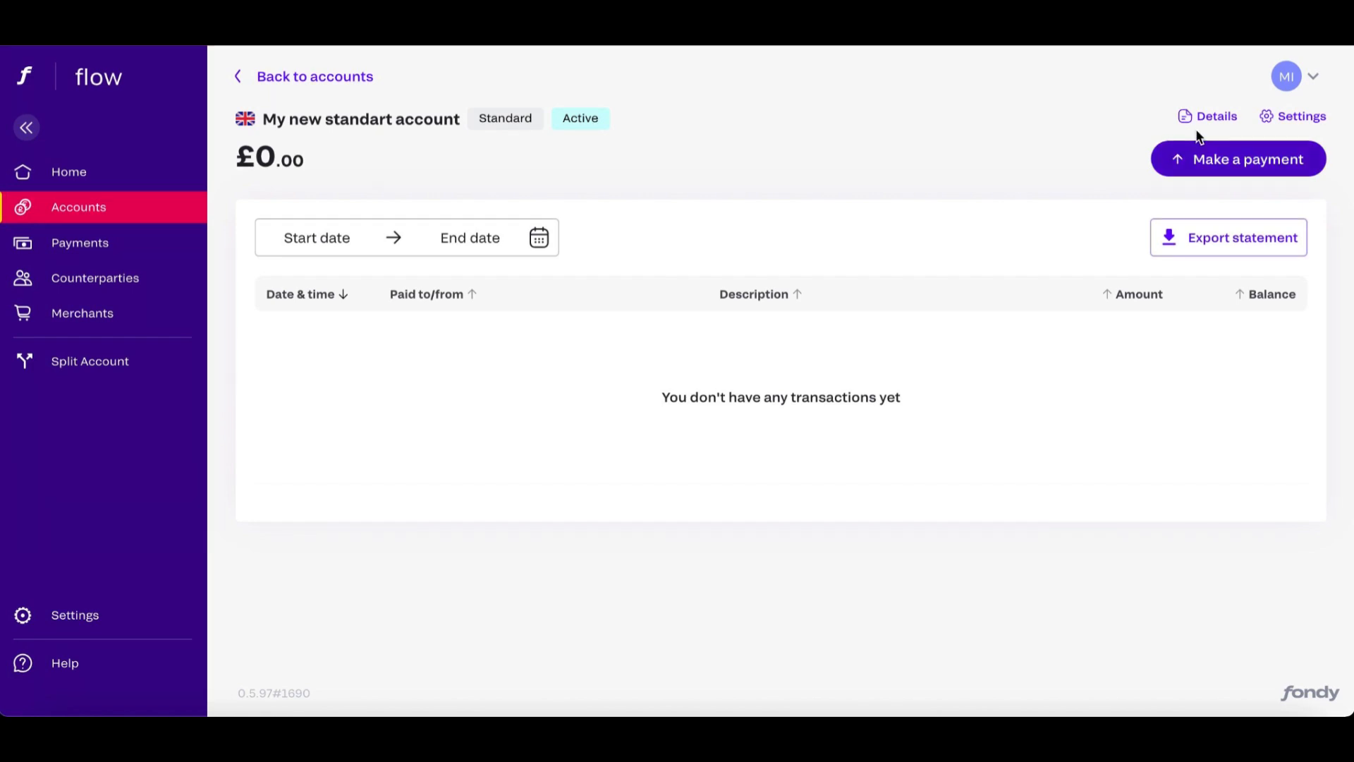
left_click(1213, 116)
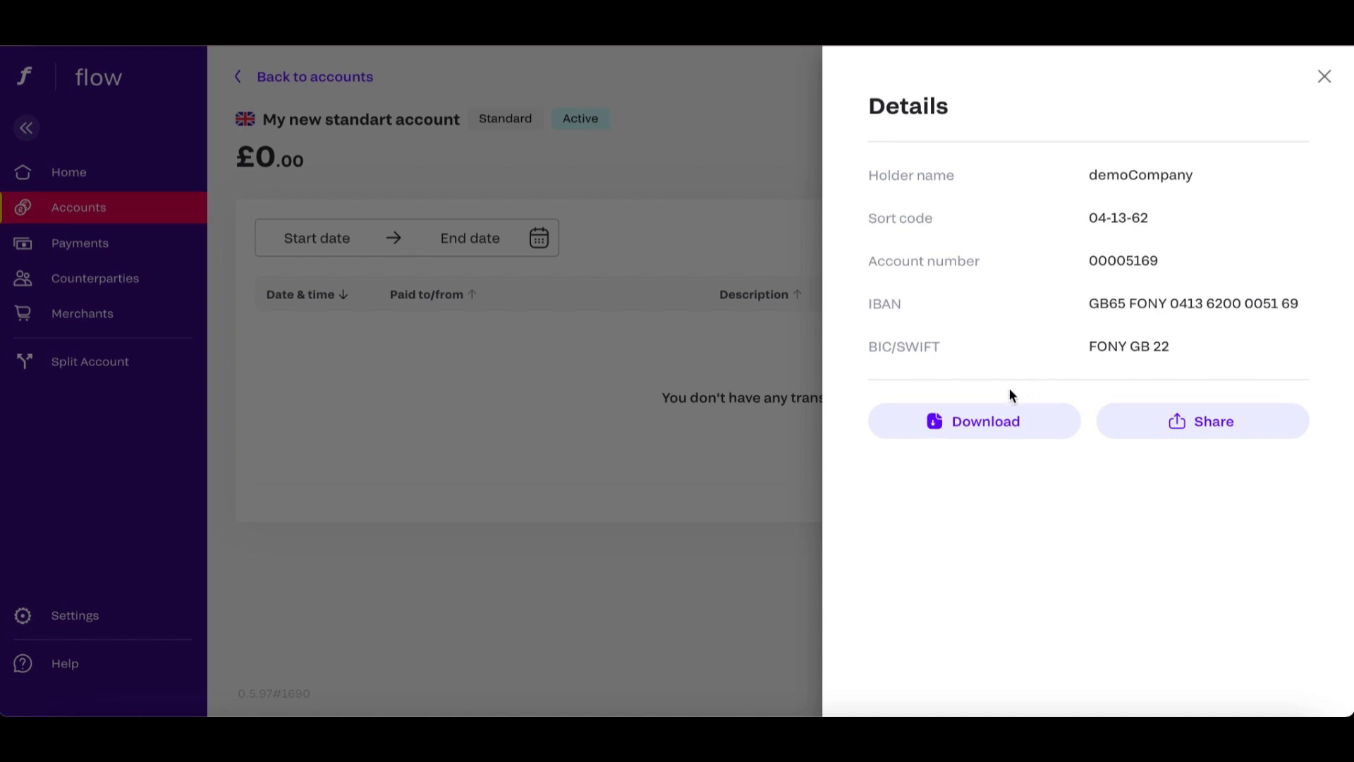
left_click(1042, 421)
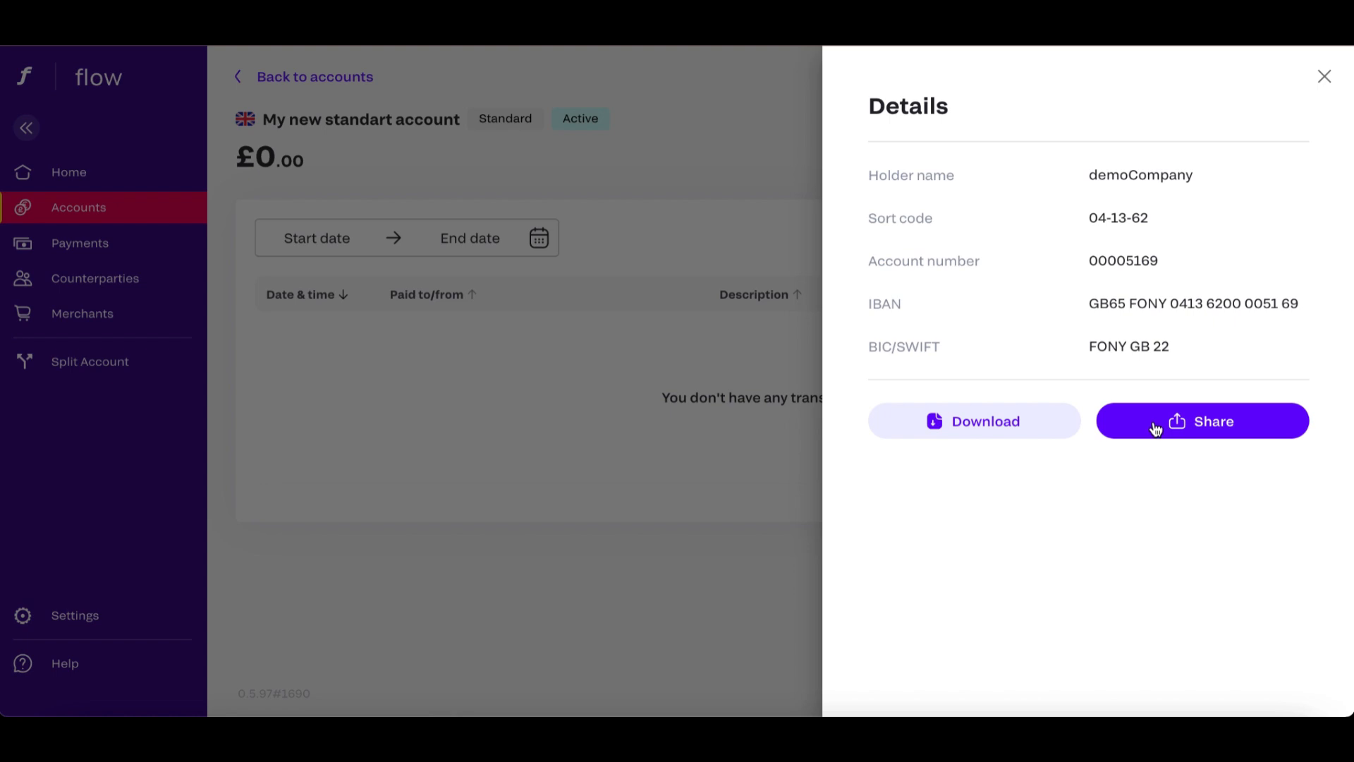
left_click(1323, 78)
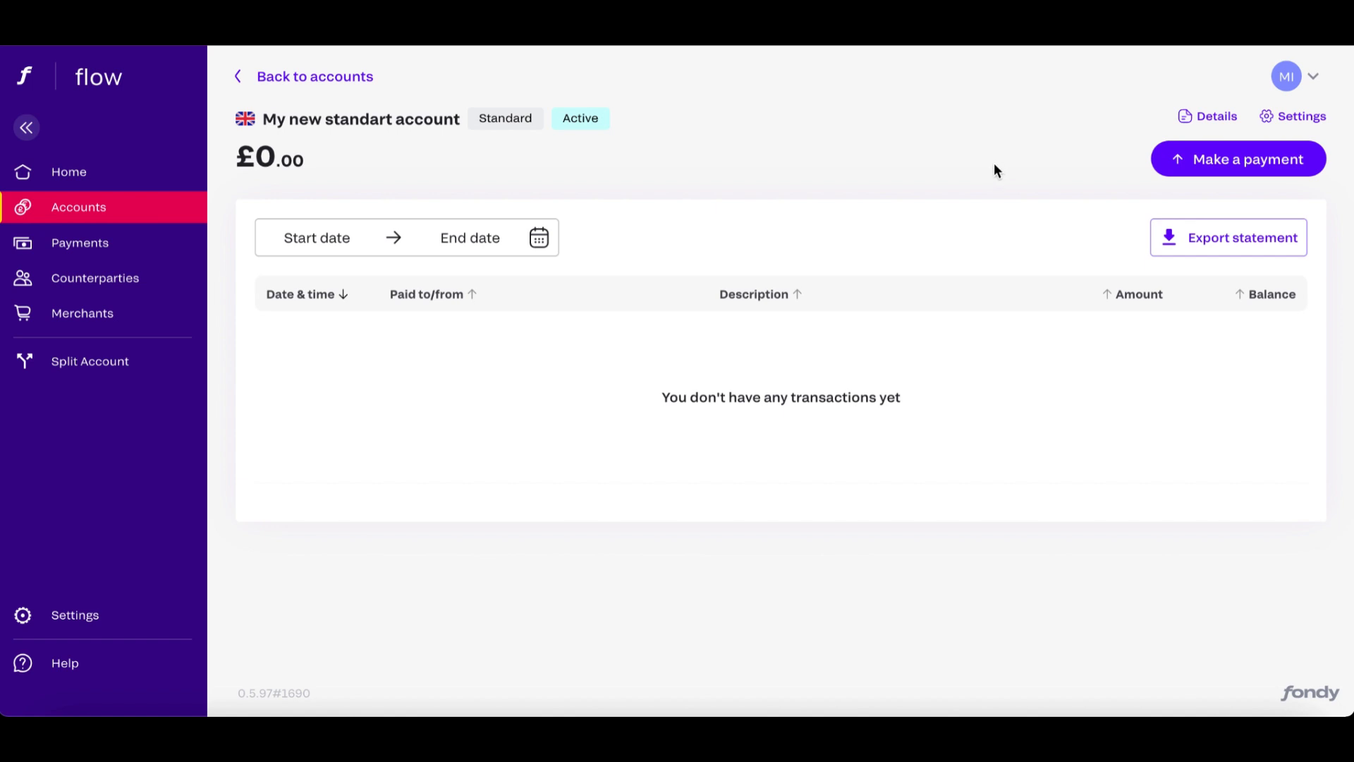
Return to the accounts list and create a Master account named "My new master account".
left_click(333, 77)
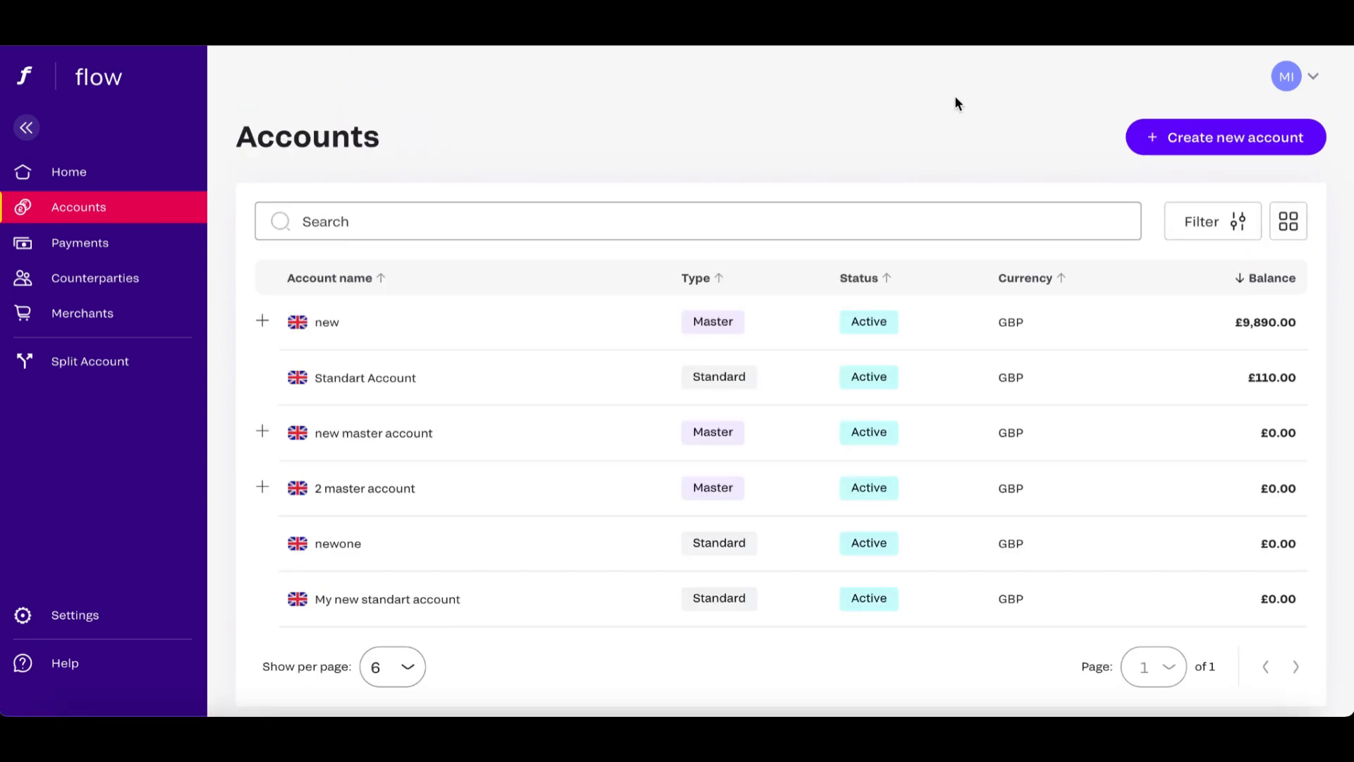
left_click(1142, 146)
scroll(935, 427, "down", 2)
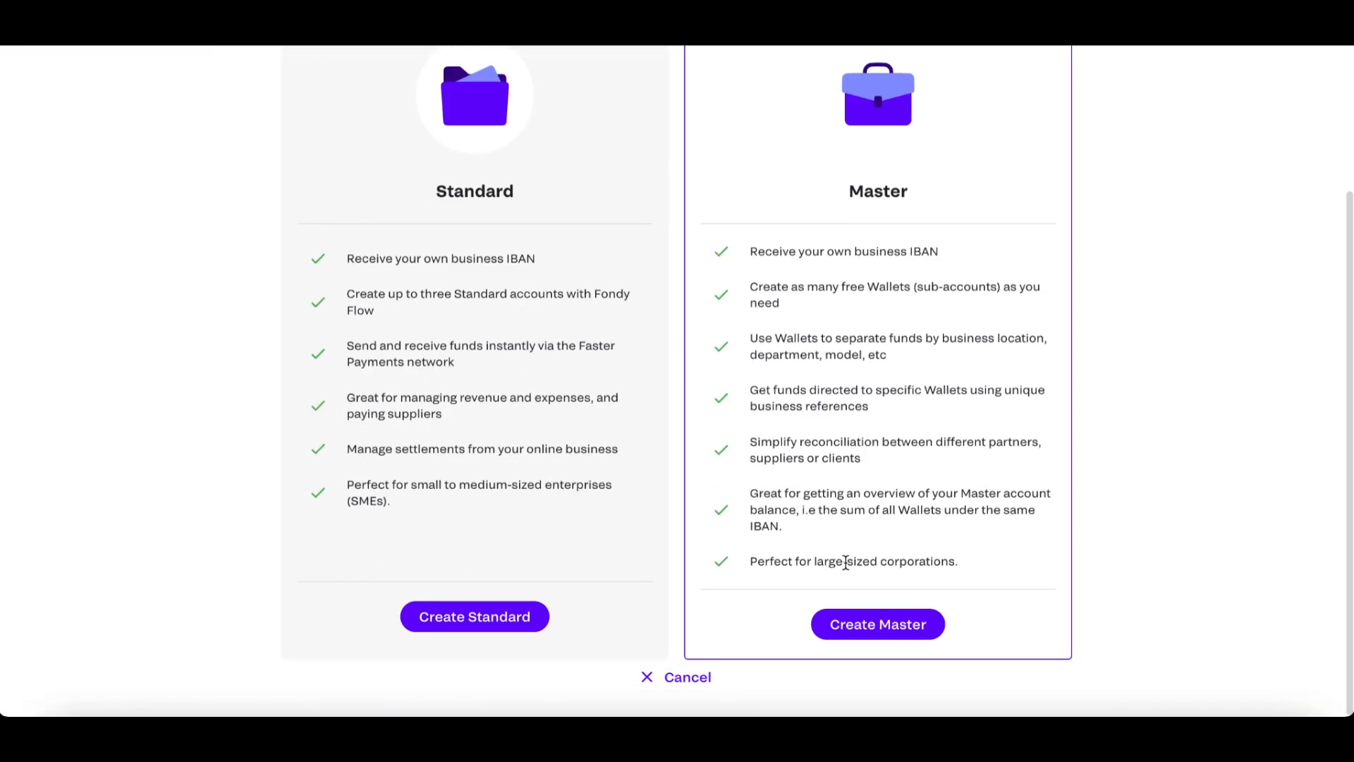
left_click(866, 625)
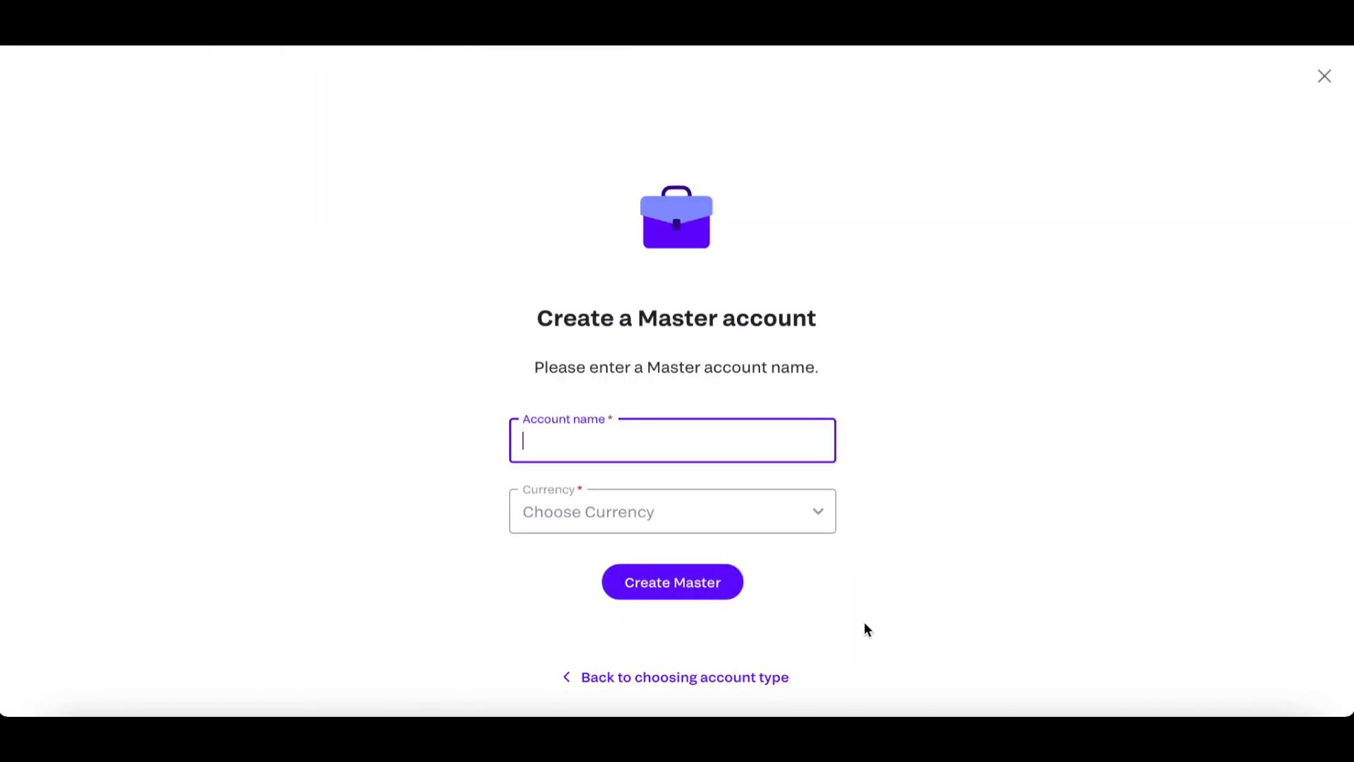
left_click(749, 442)
left_click(700, 526)
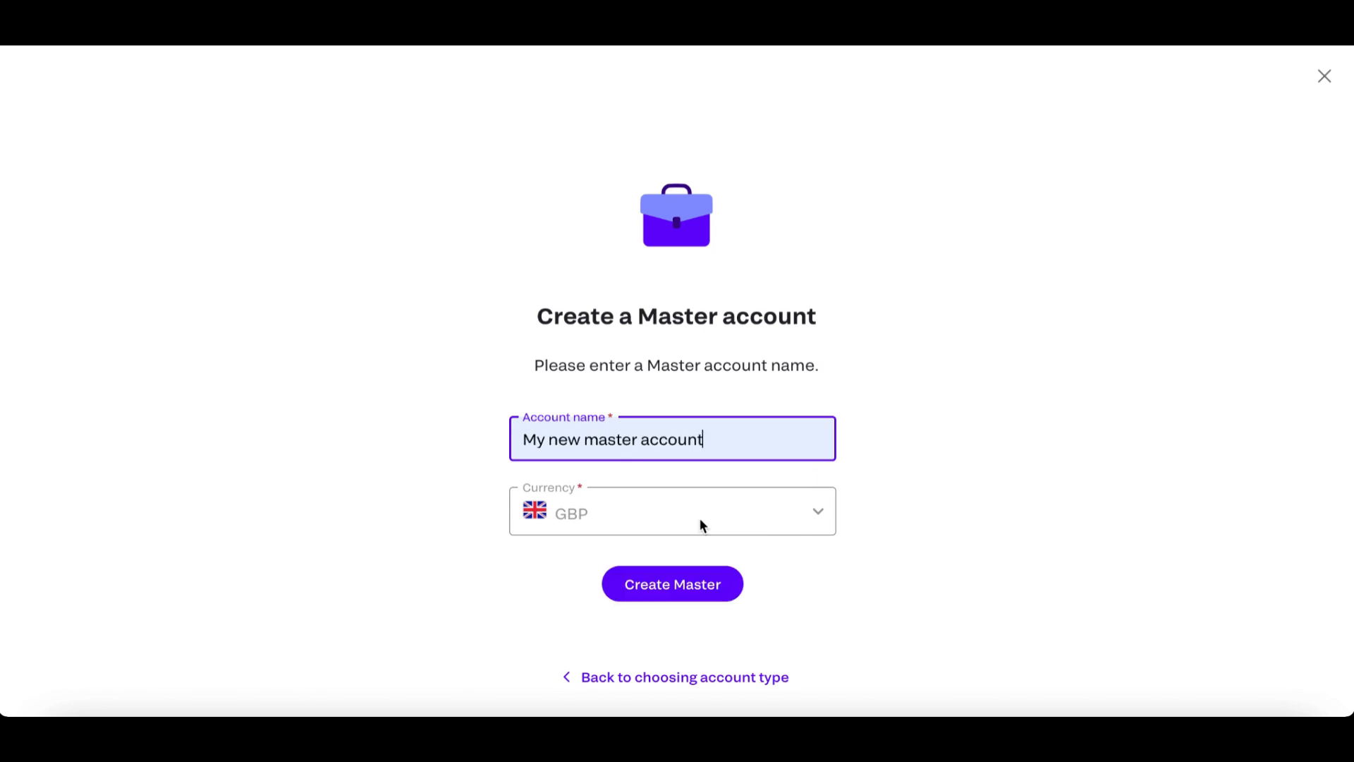
left_click(671, 528)
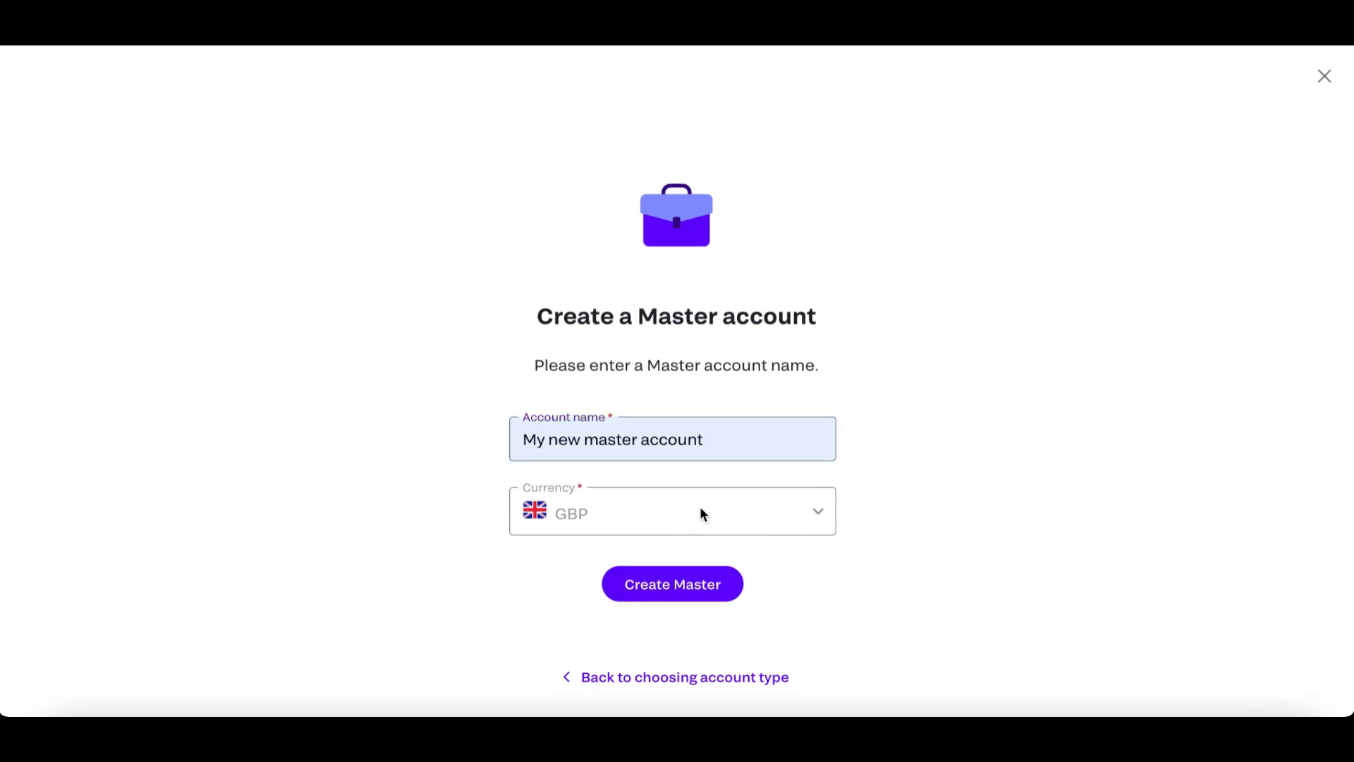
left_click(674, 584)
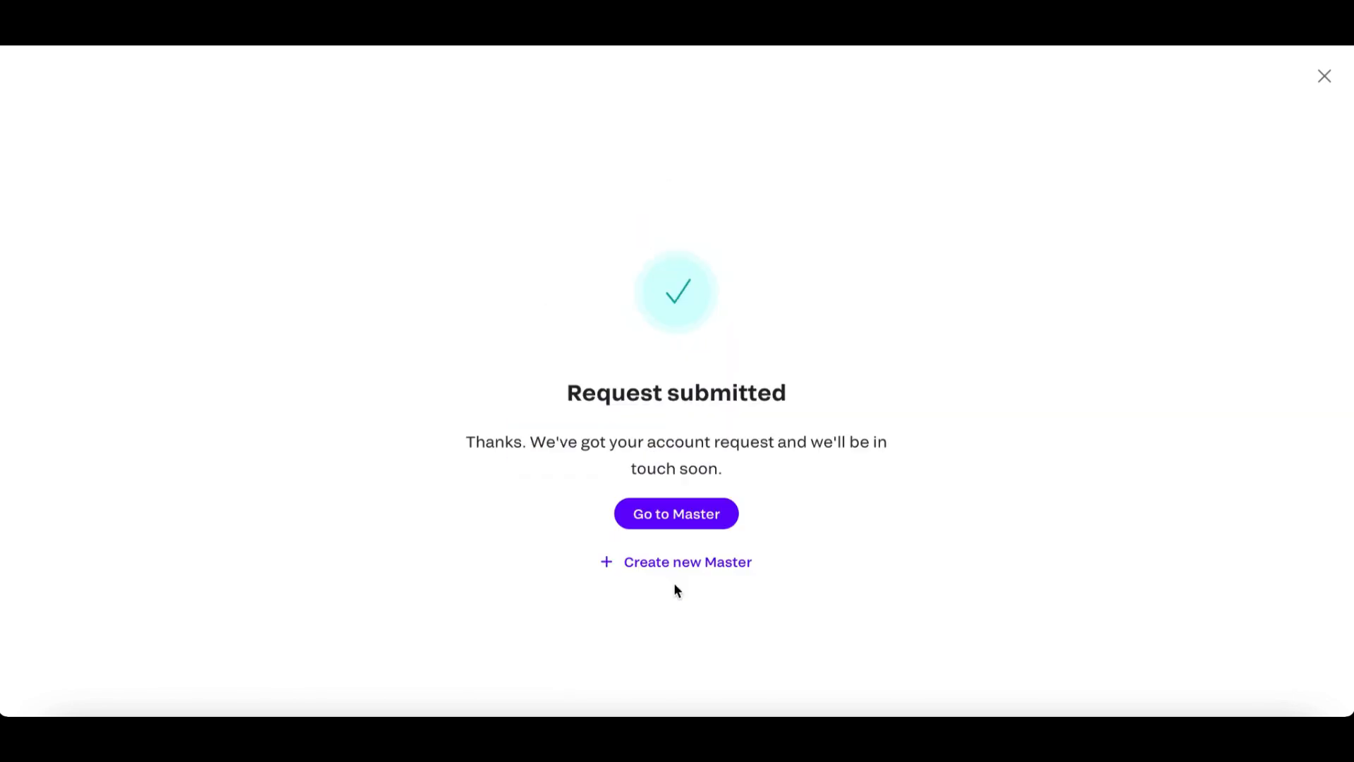
Start a new wallet from the new Master account's page and choose "new" as the wallet's master account.
left_click(701, 525)
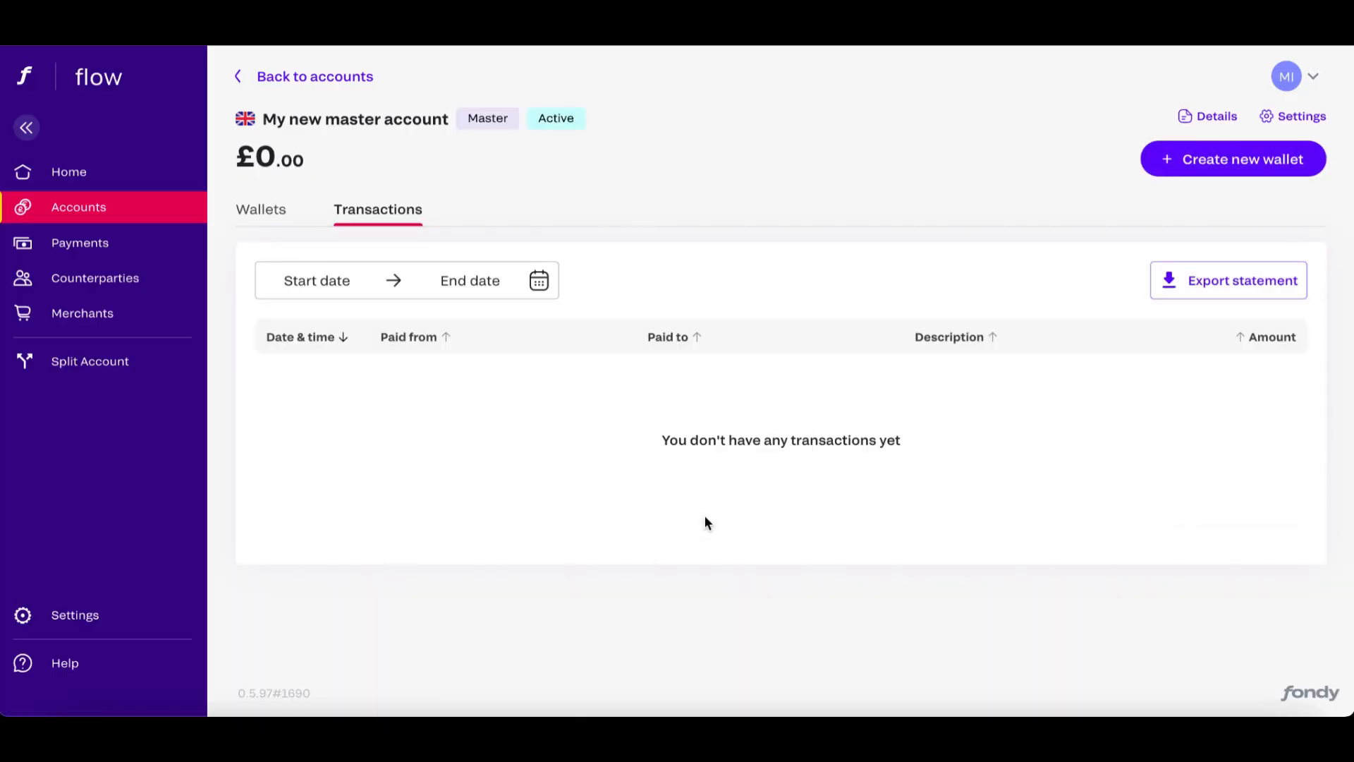
left_click(1184, 167)
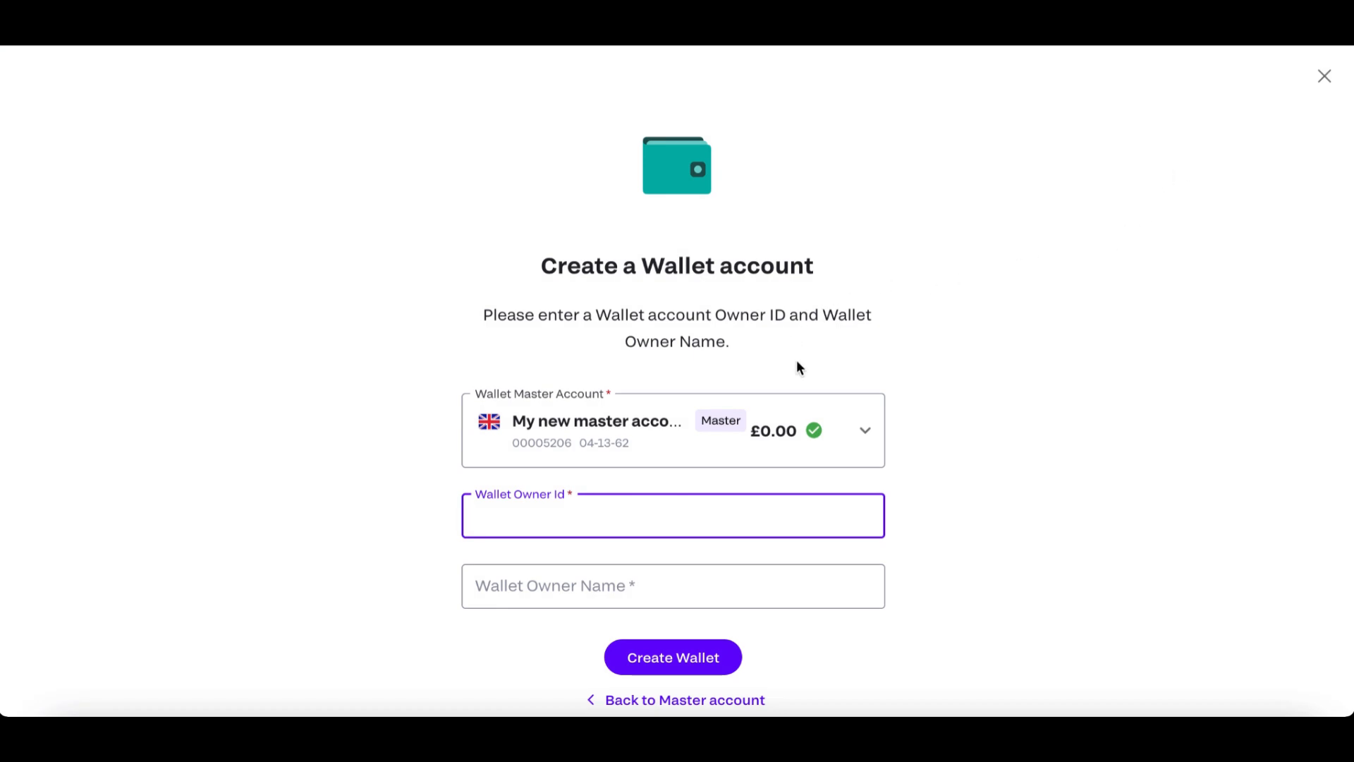
scroll(797, 361, "down", 1)
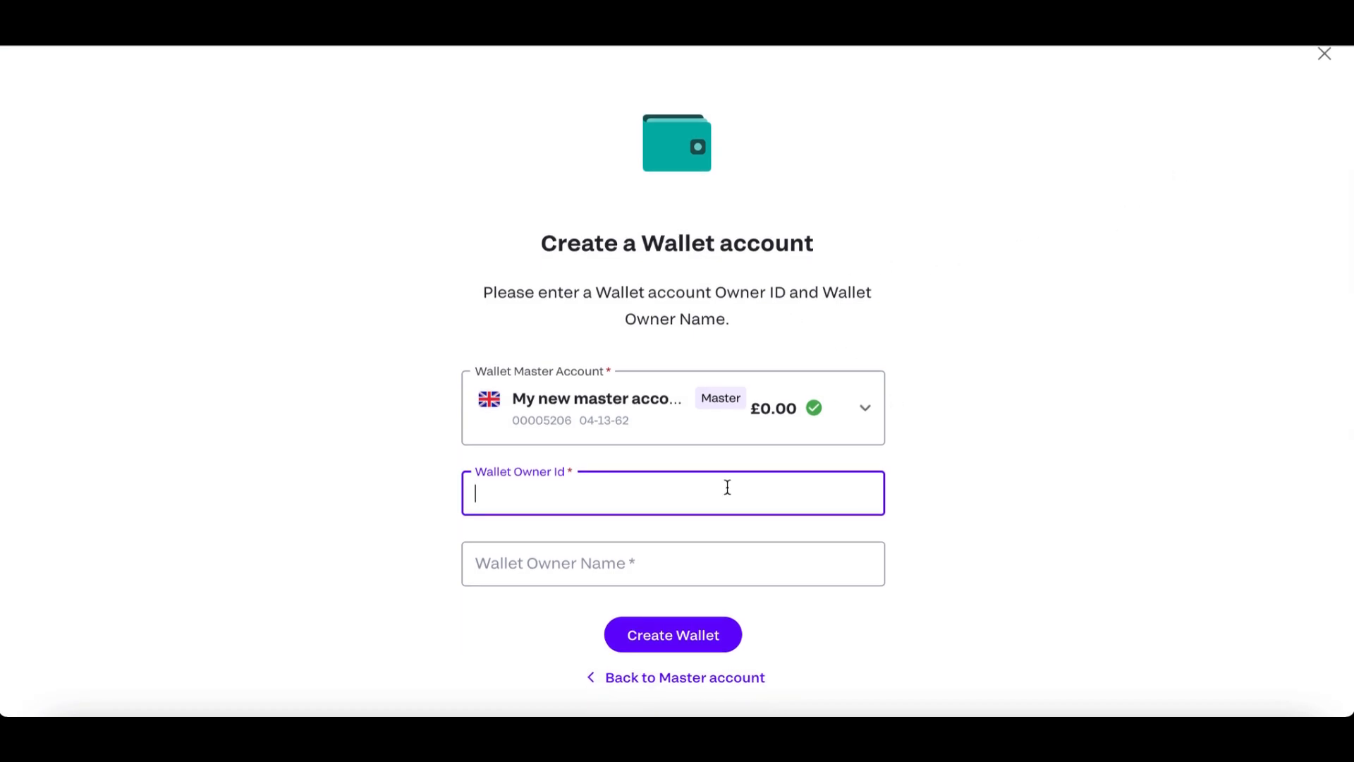
left_click(865, 406)
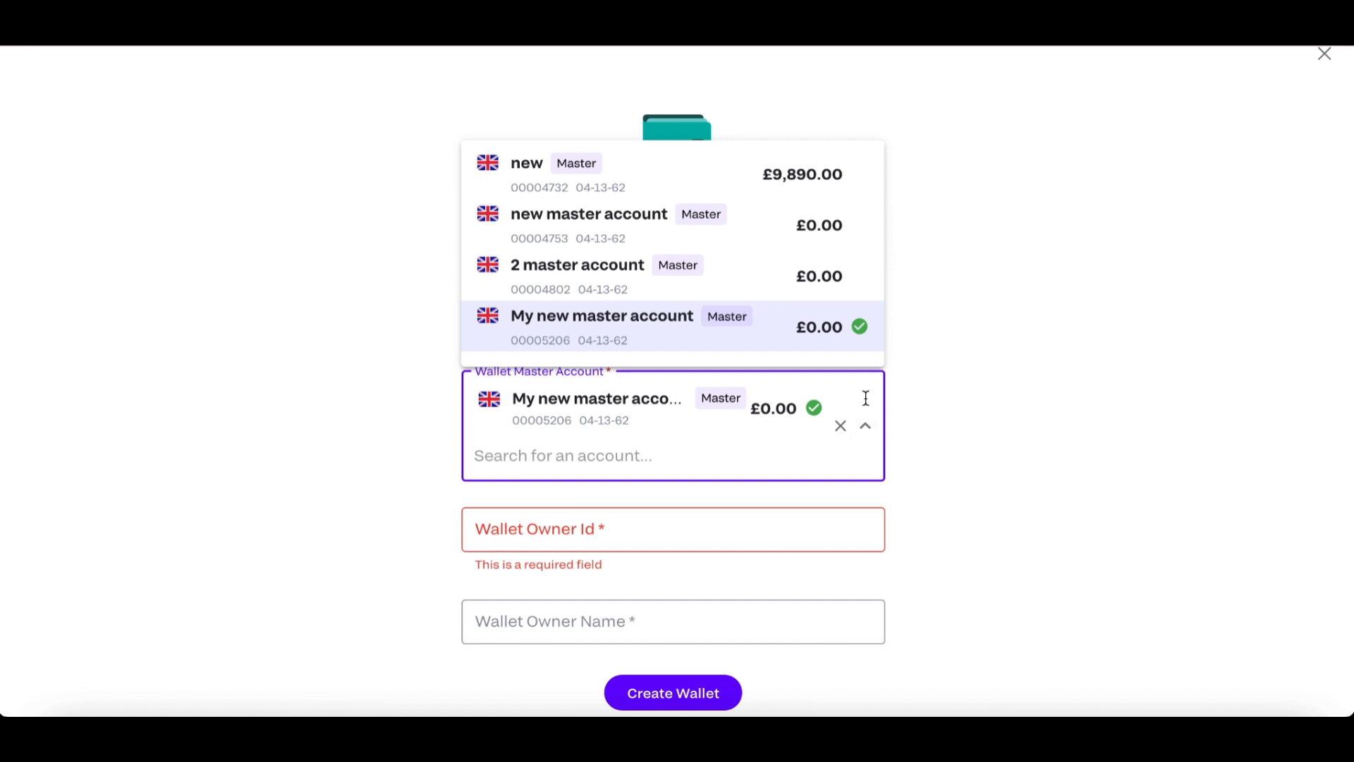
left_click(564, 193)
Set the wallet owner ID to "Wallet id 1".
left_click(644, 485)
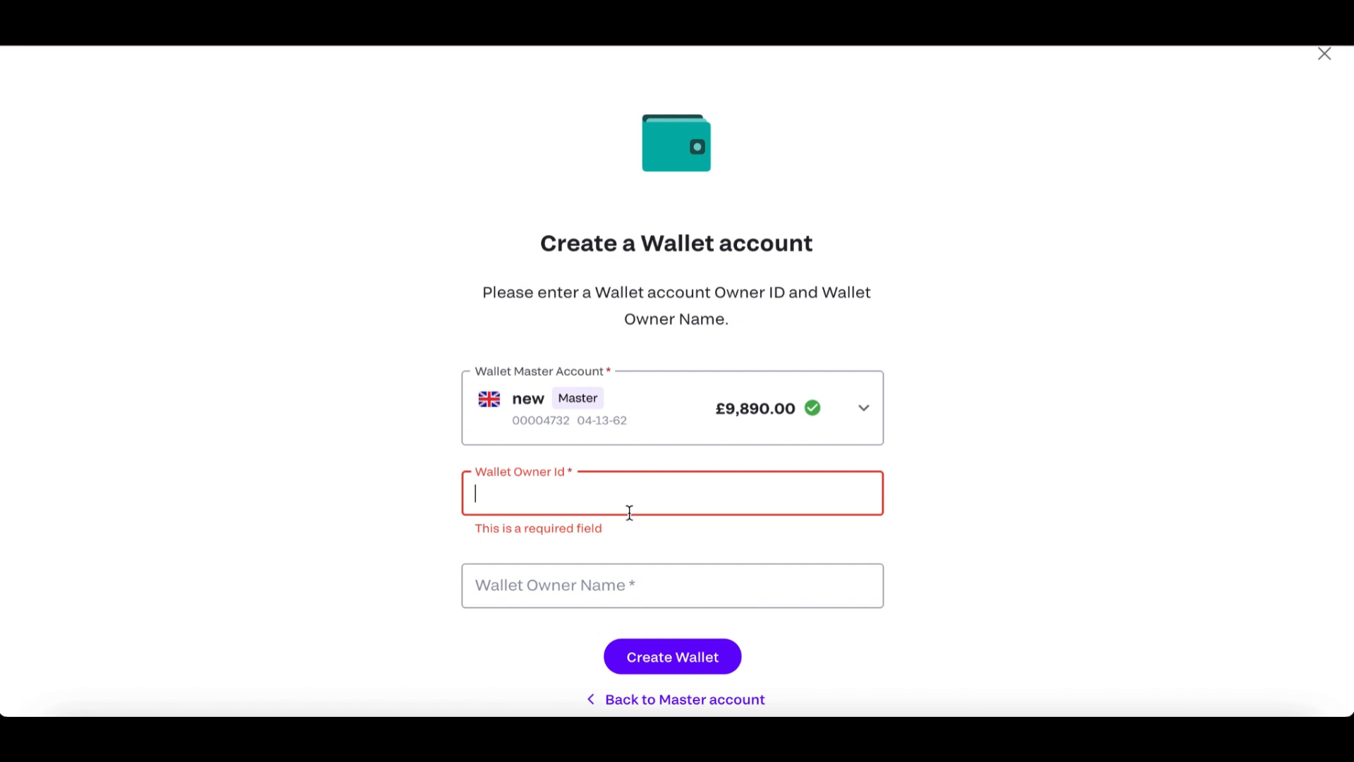
left_click(619, 571)
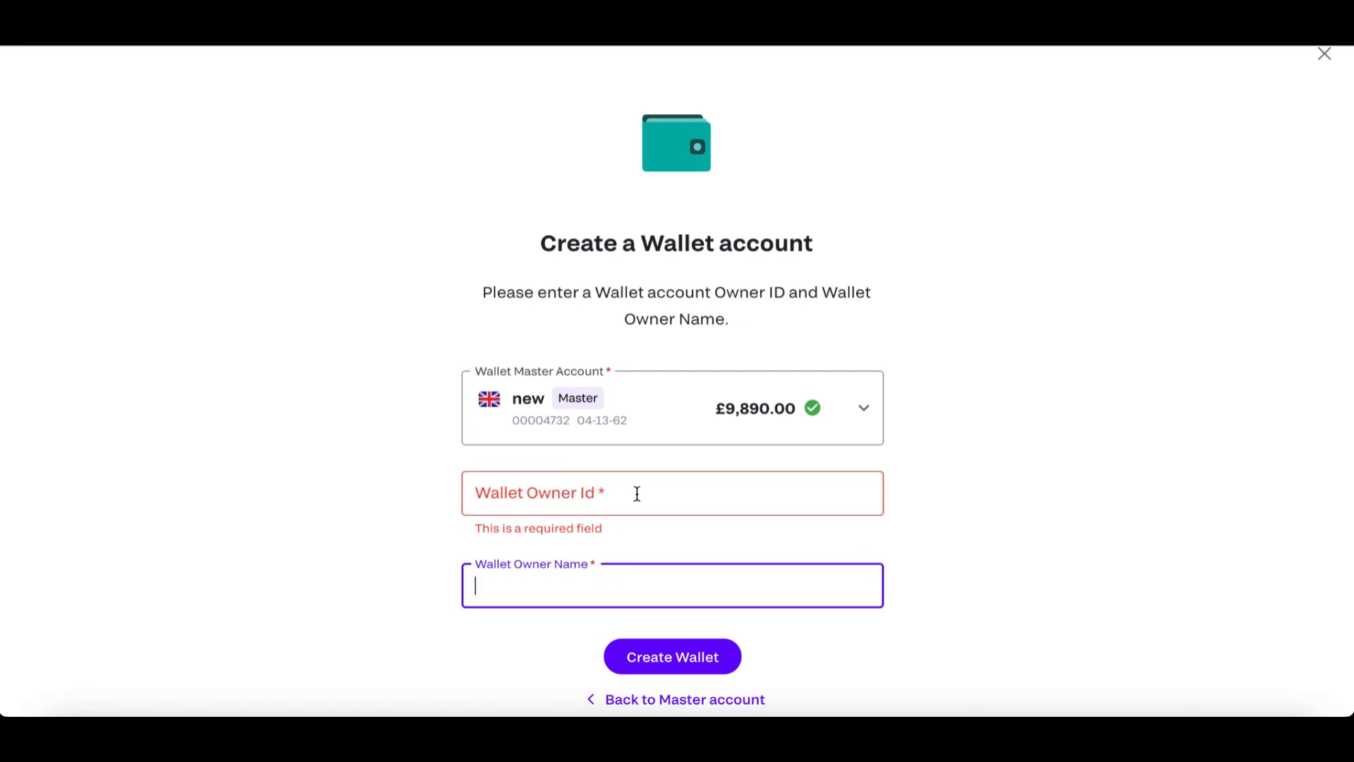
left_click(600, 503)
type("Wa")
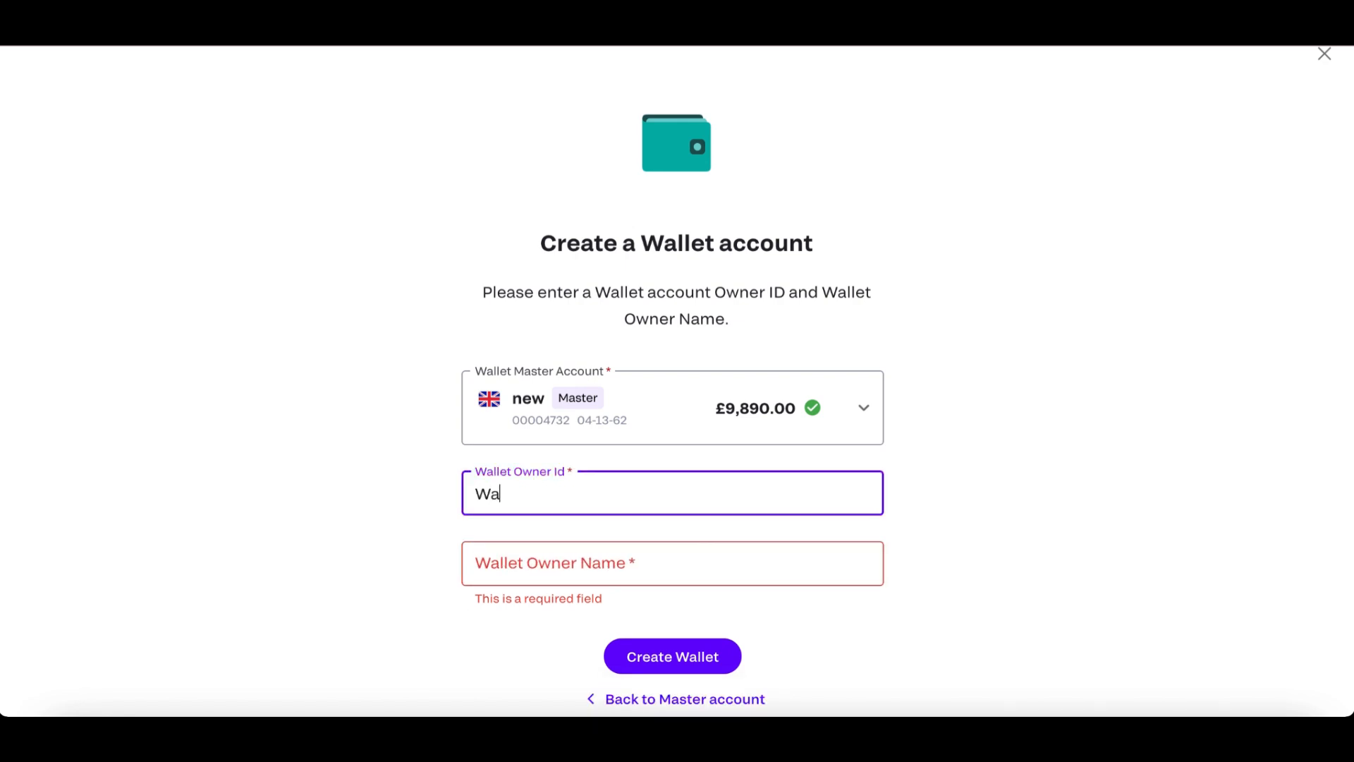
type("llet id 1")
Set the wallet owner name to "Payin wallet" and create the wallet.
left_click(572, 557)
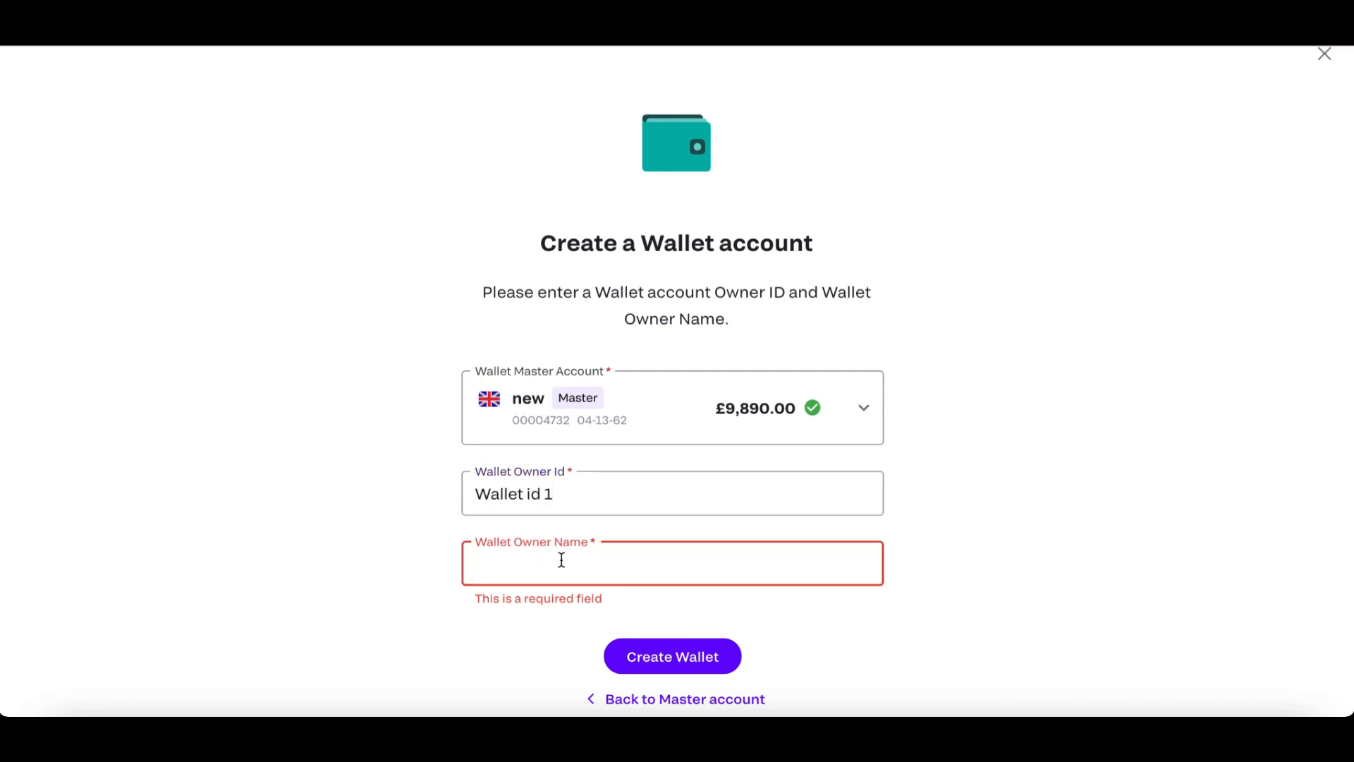
type("Payin wallet")
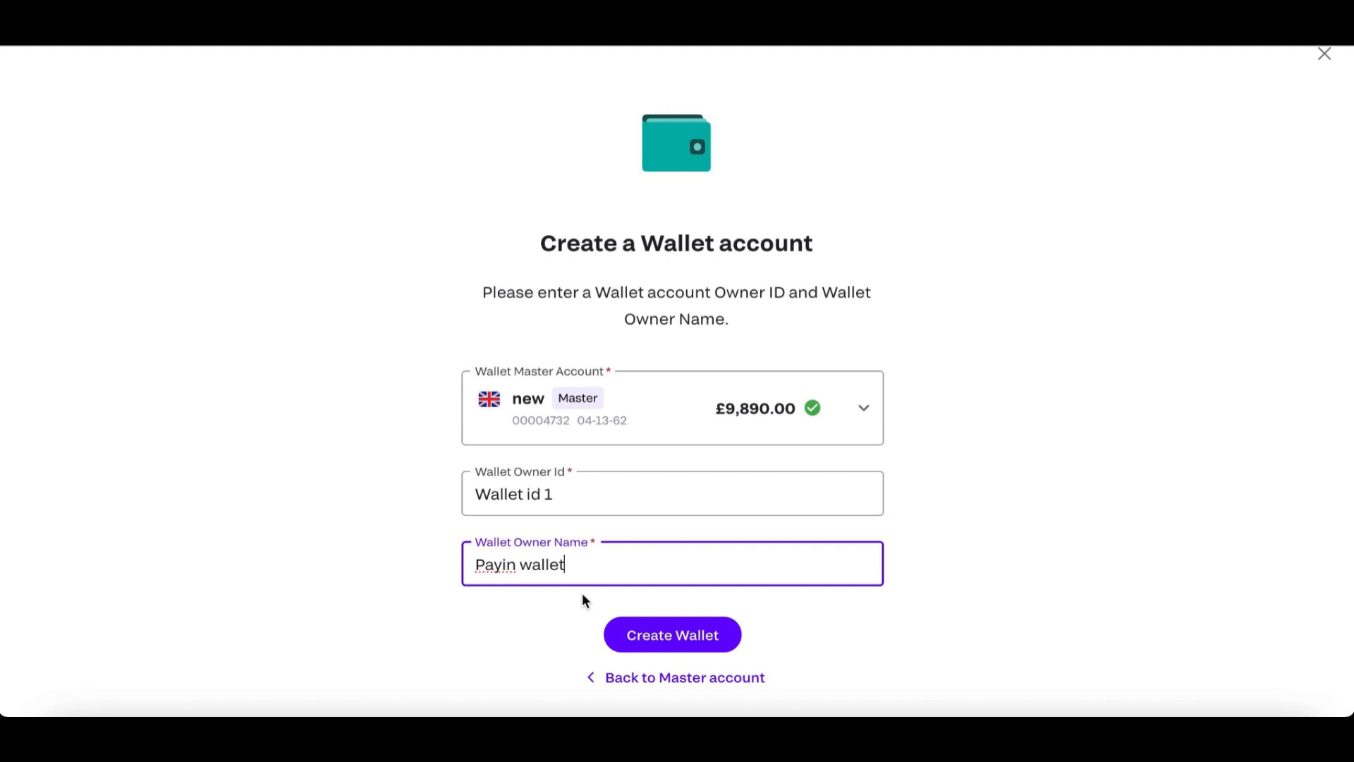
left_click(651, 640)
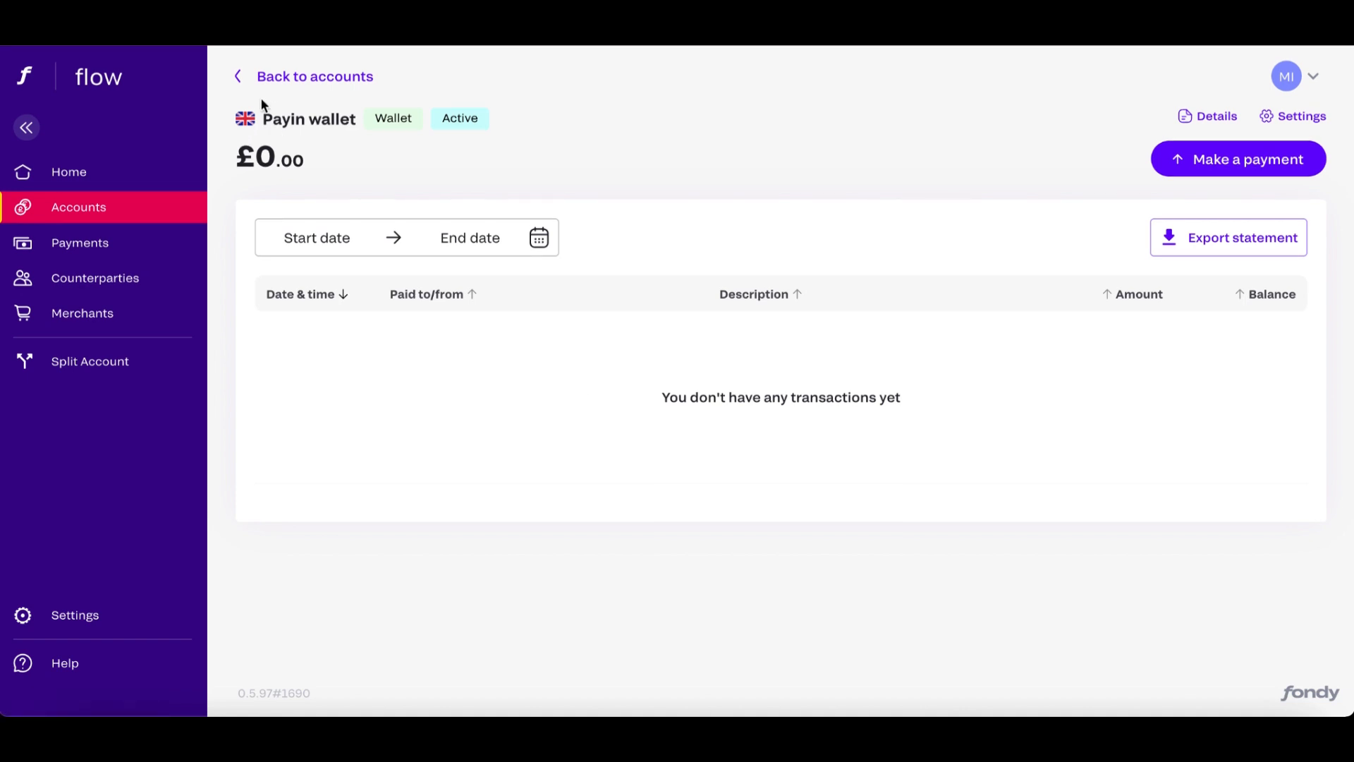
Return to the accounts list, expand the "new" master account and open its Payin wallet.
left_click(261, 77)
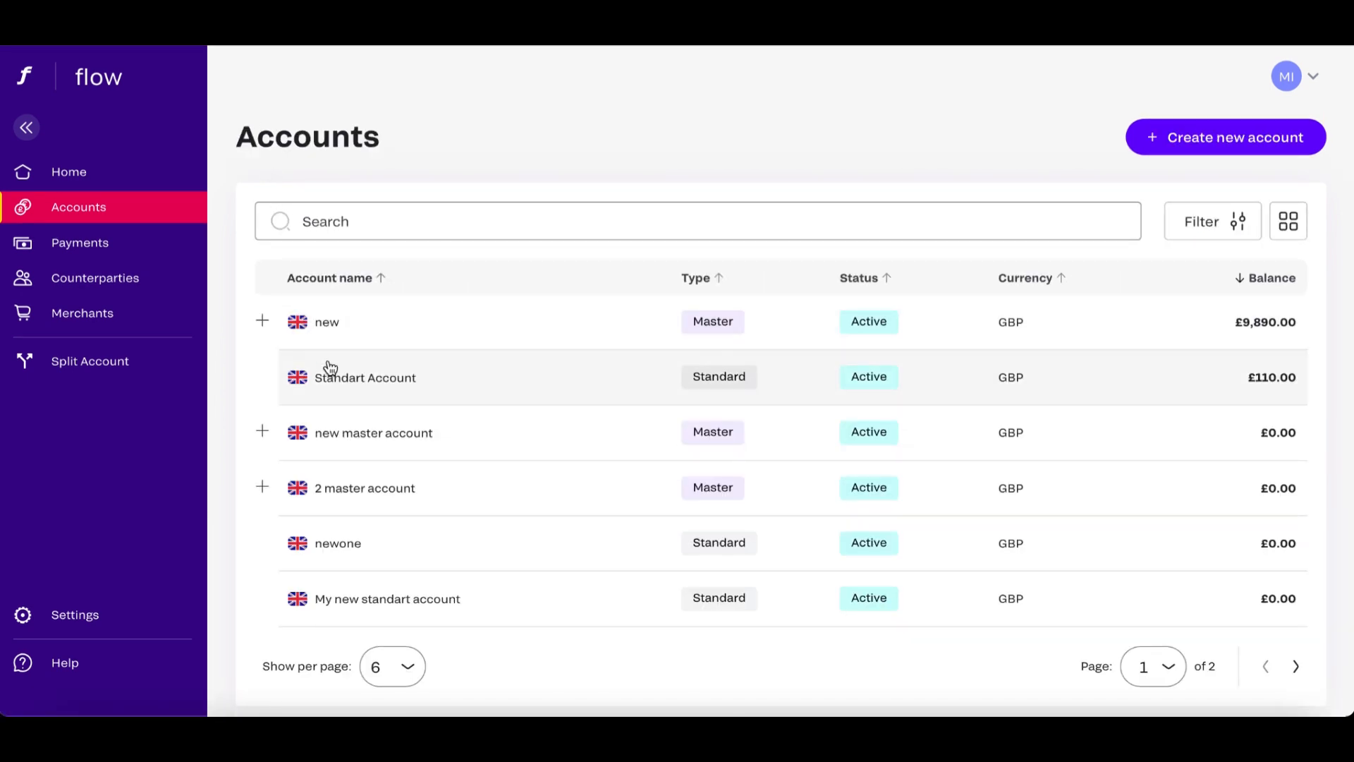
left_click(261, 324)
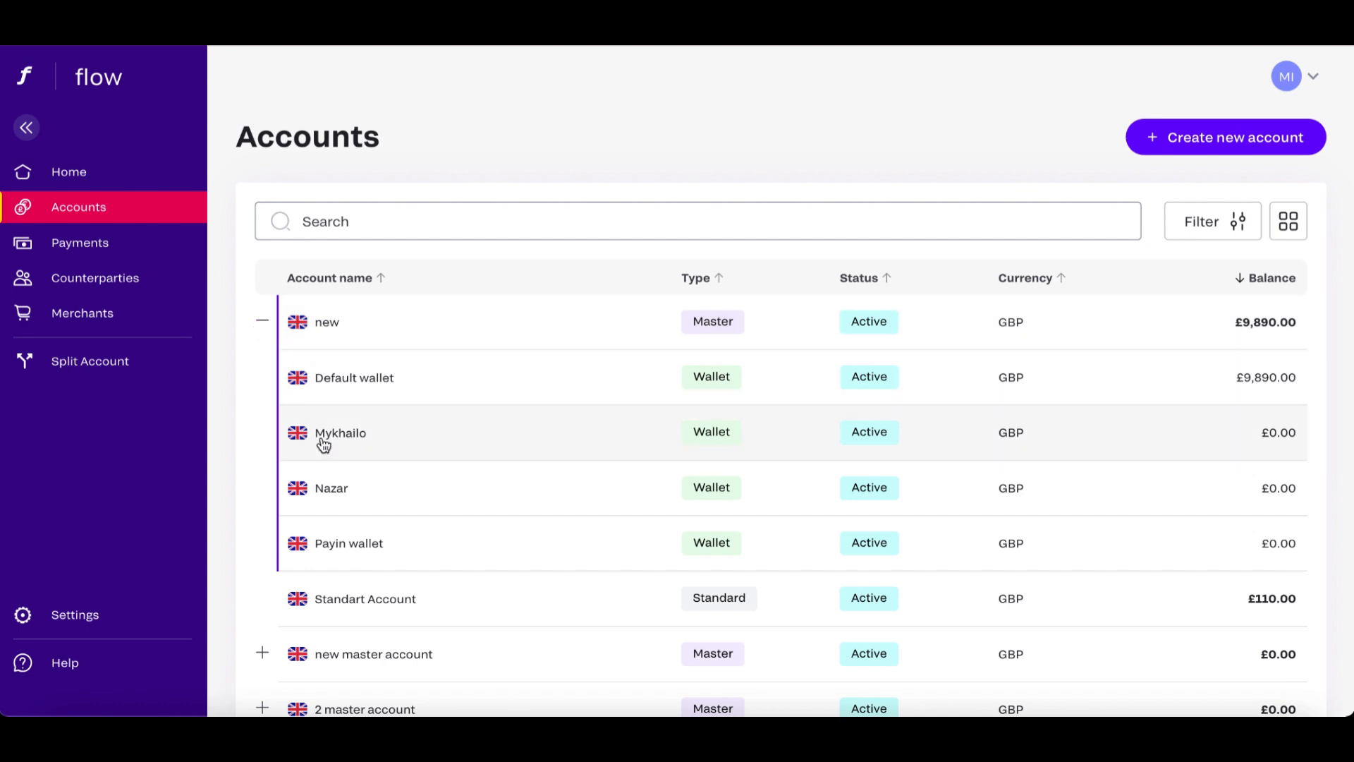
left_click(354, 543)
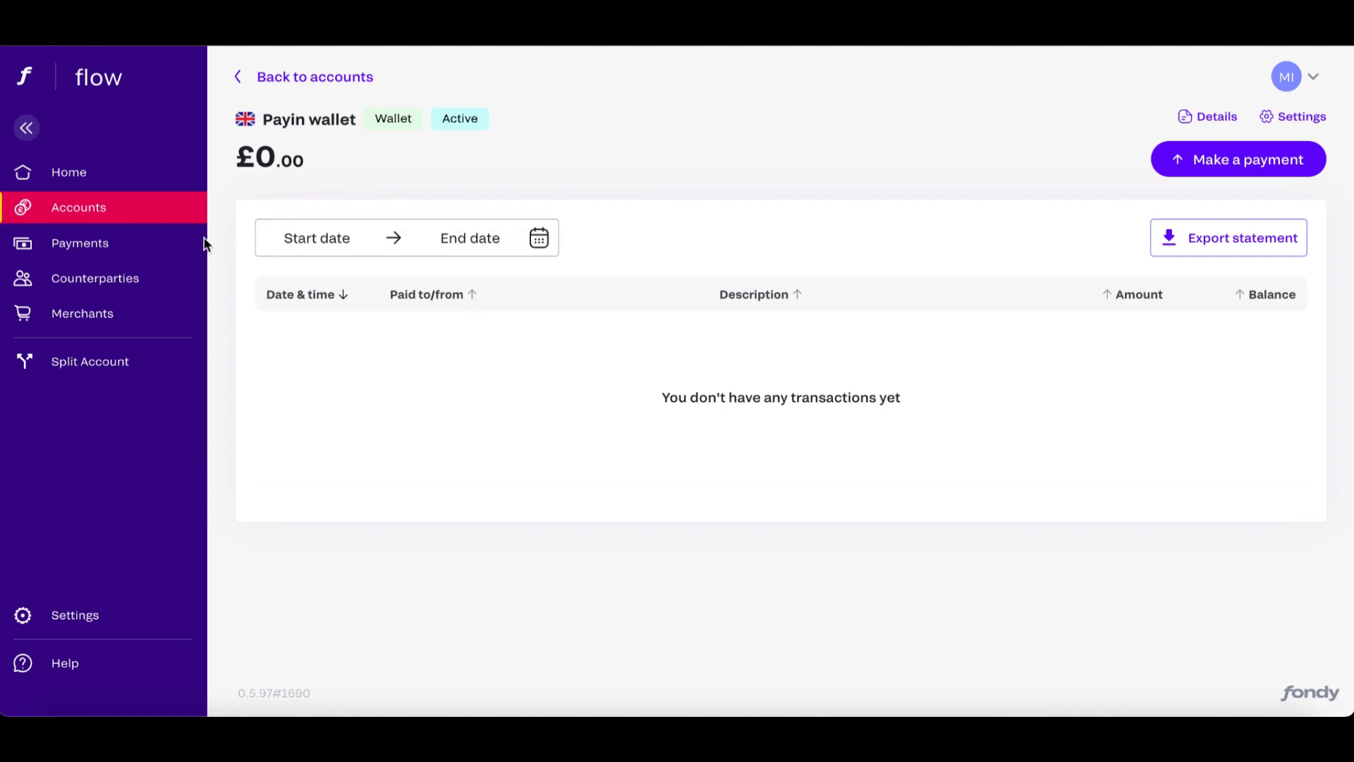
Start a new payment from the payments page and choose the "new" master account's Default wallet as the sending account.
left_click(118, 243)
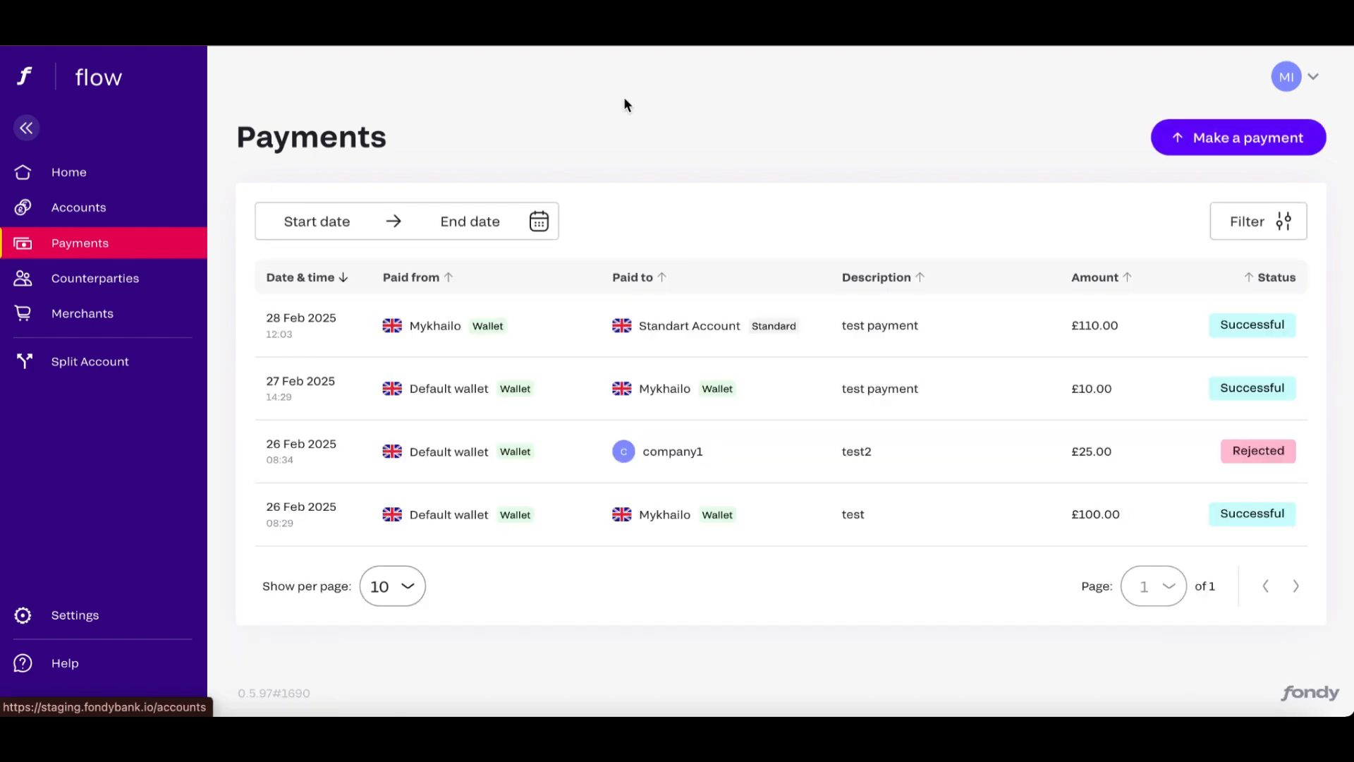
left_click(1227, 140)
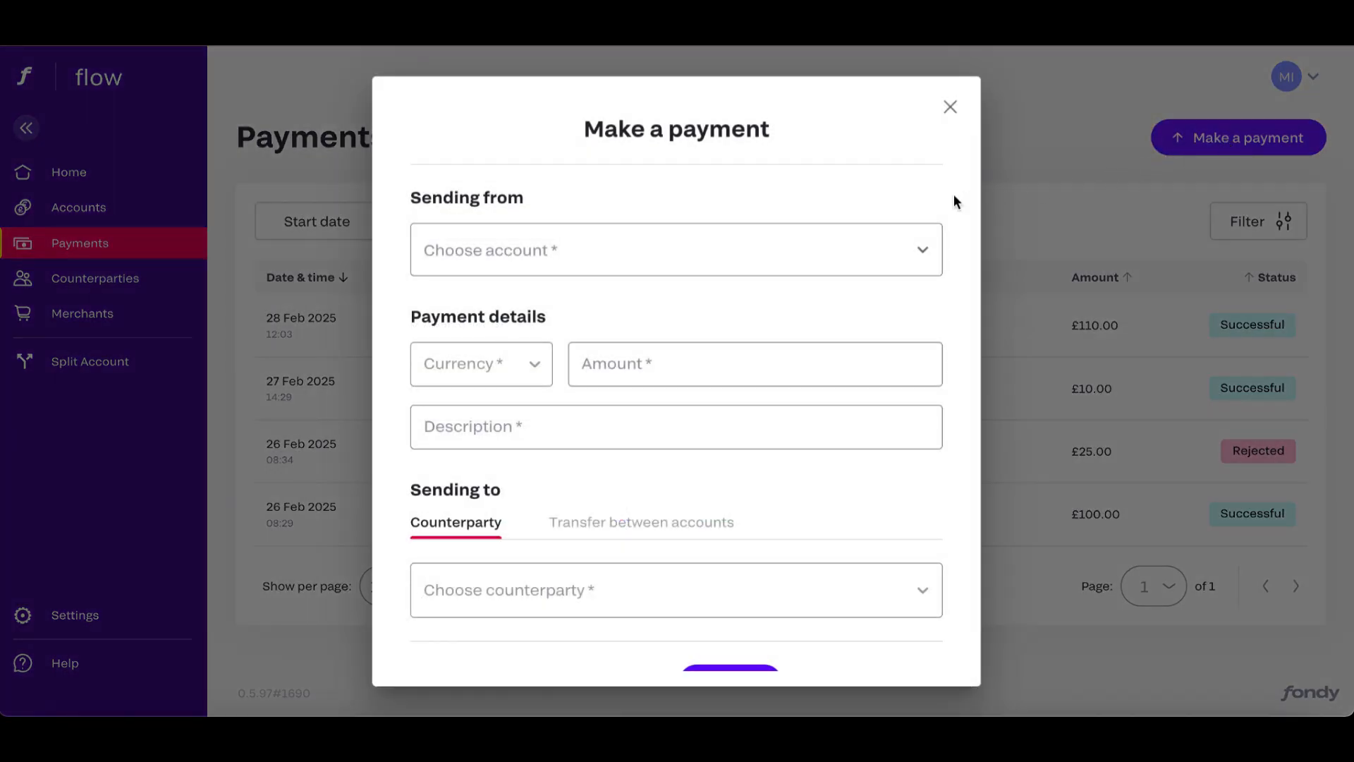
left_click(921, 249)
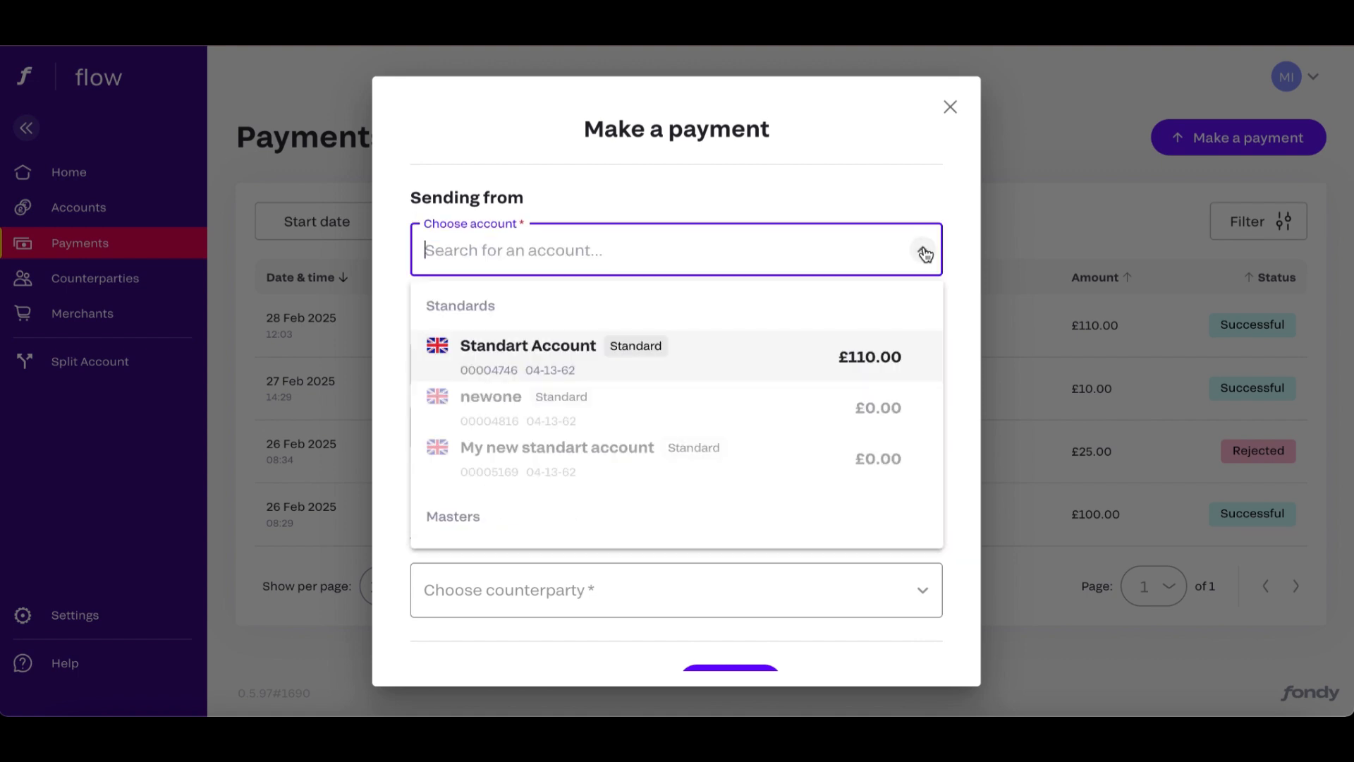
scroll(684, 318, "down", 3)
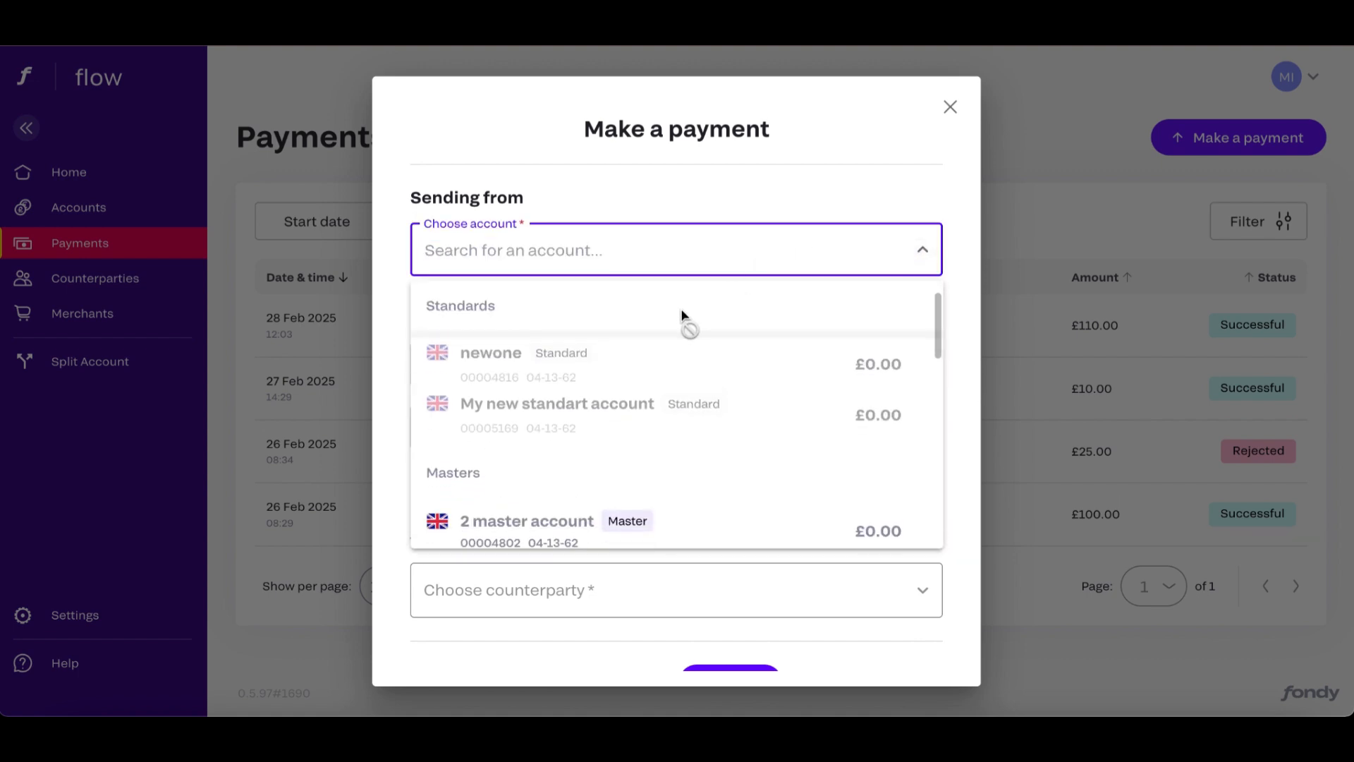
scroll(682, 315, "down", 8)
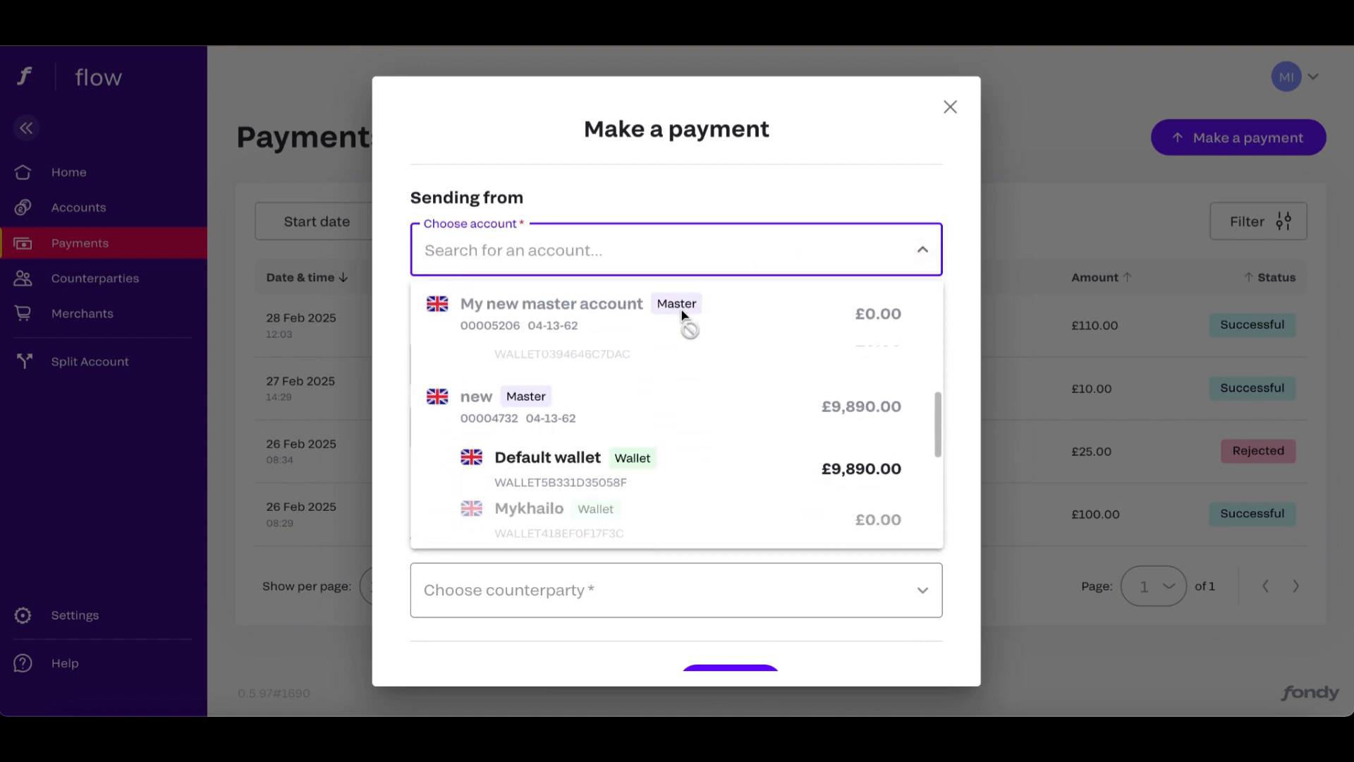
scroll(682, 316, "up", 3)
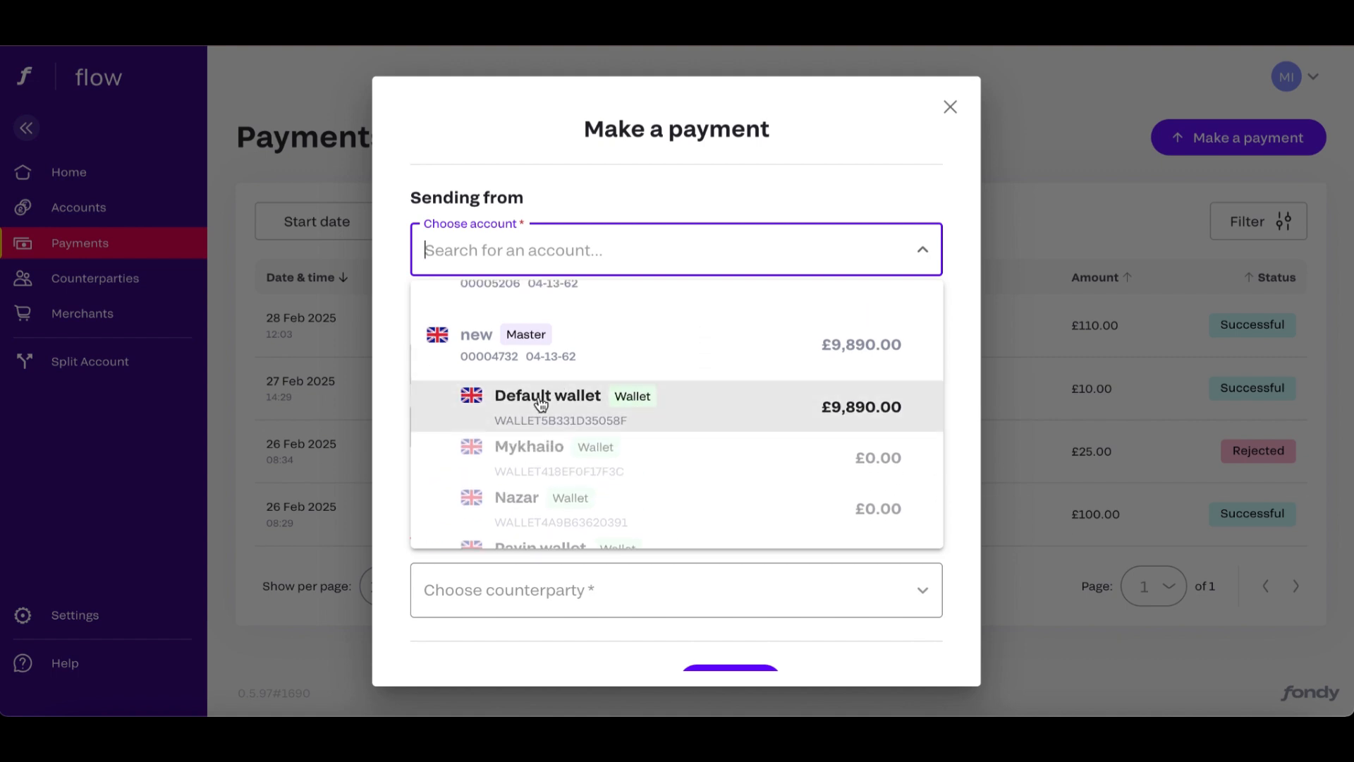
left_click(538, 392)
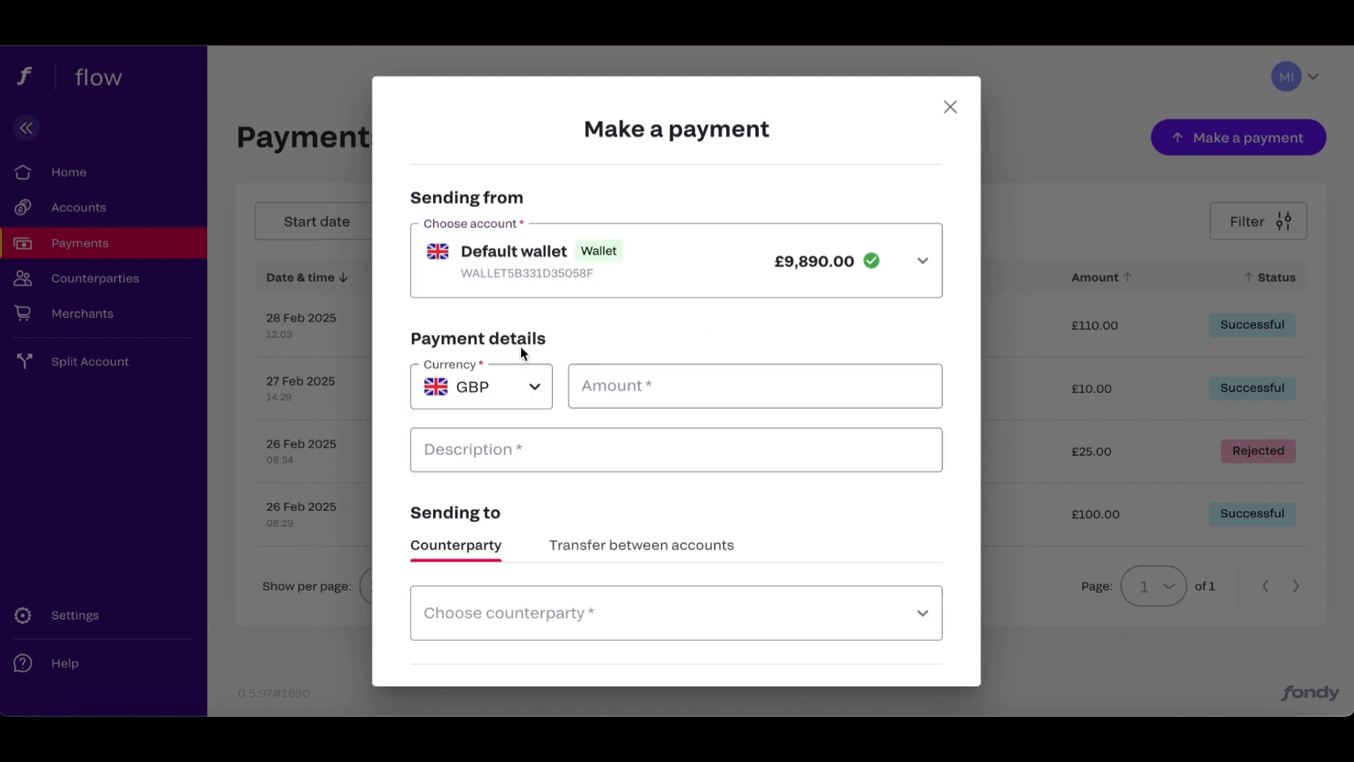
Keep GBP as the payment currency, set the amount to £100.00 and enter "test payment" as the description.
scroll(557, 324, "down", 1)
left_click(537, 355)
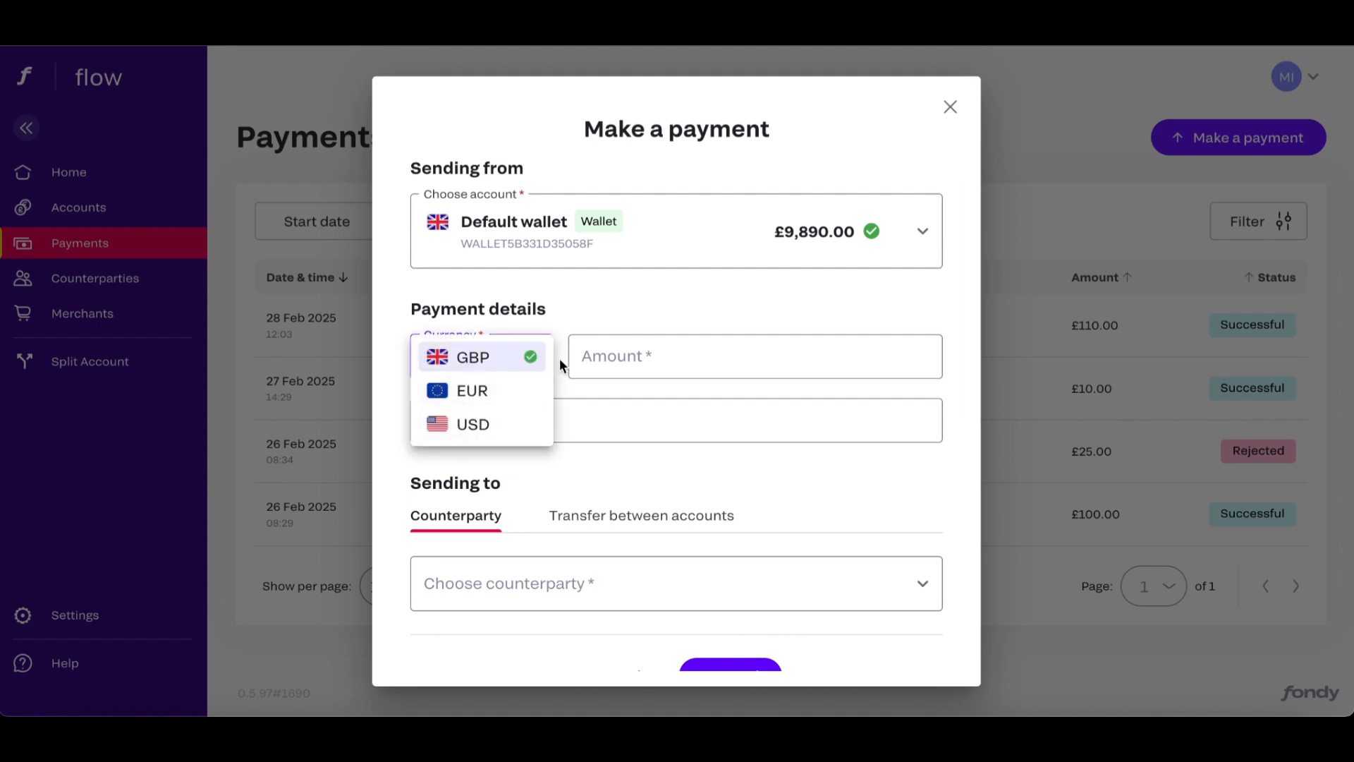
left_click(570, 322)
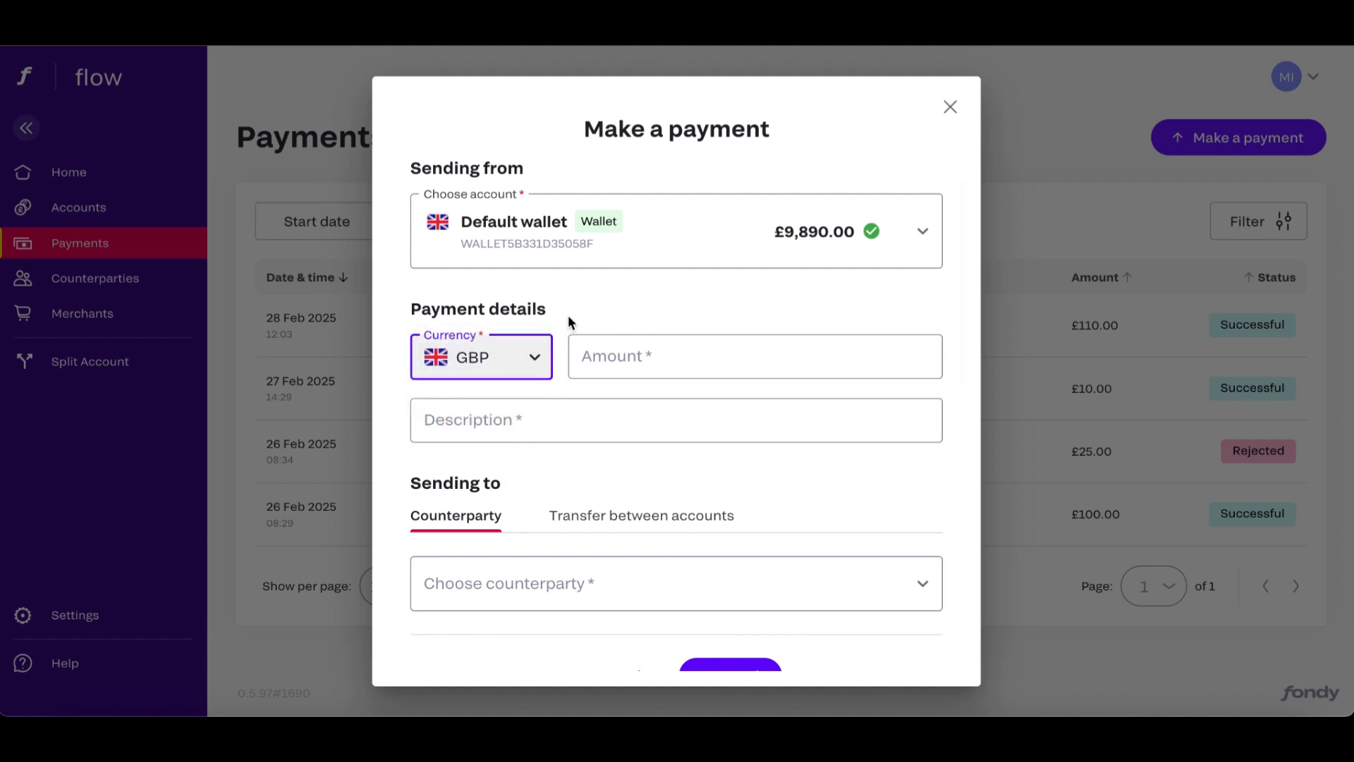
left_click(651, 363)
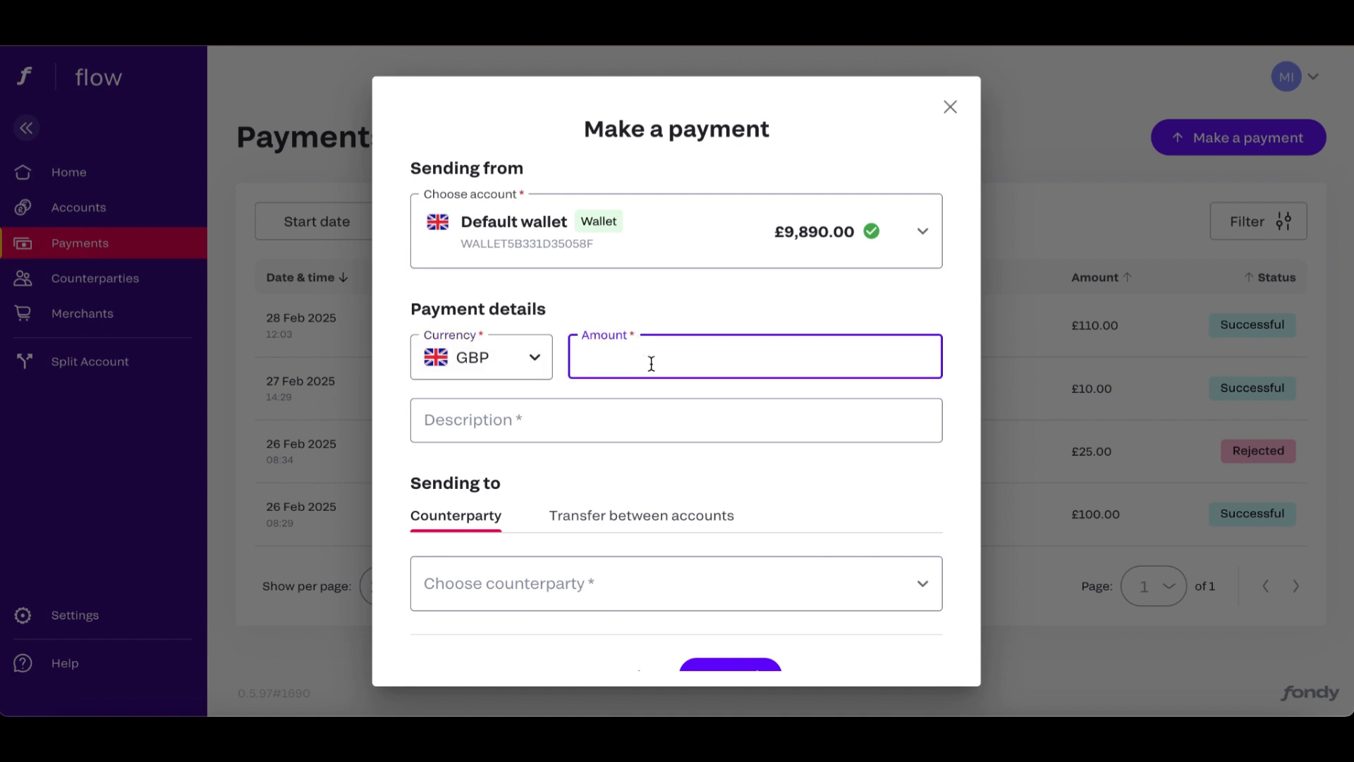
type("100")
left_click(583, 414)
type("test payment")
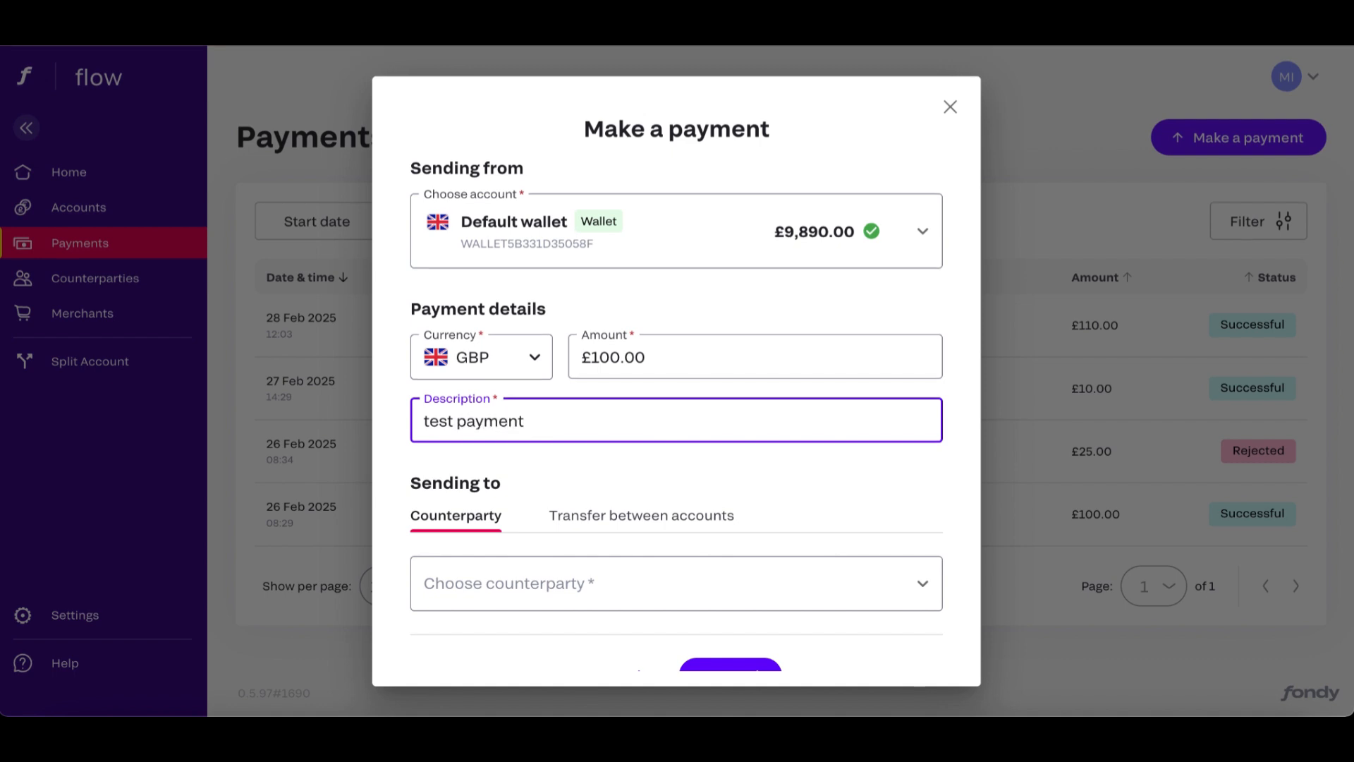
left_click(582, 467)
Enter "ww" as a new counterparty to receive the payment.
scroll(581, 468, "down", 1)
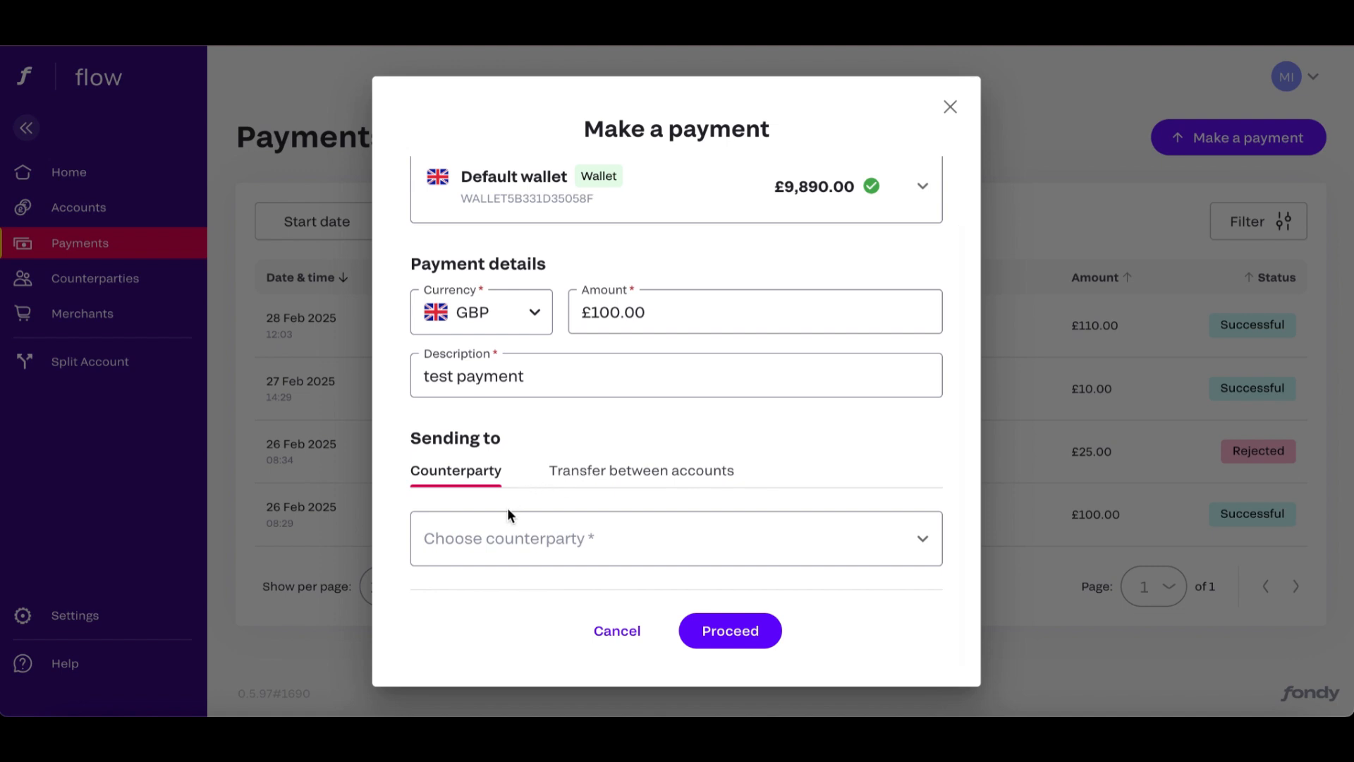
left_click(553, 536)
scroll(708, 506, "down", 1)
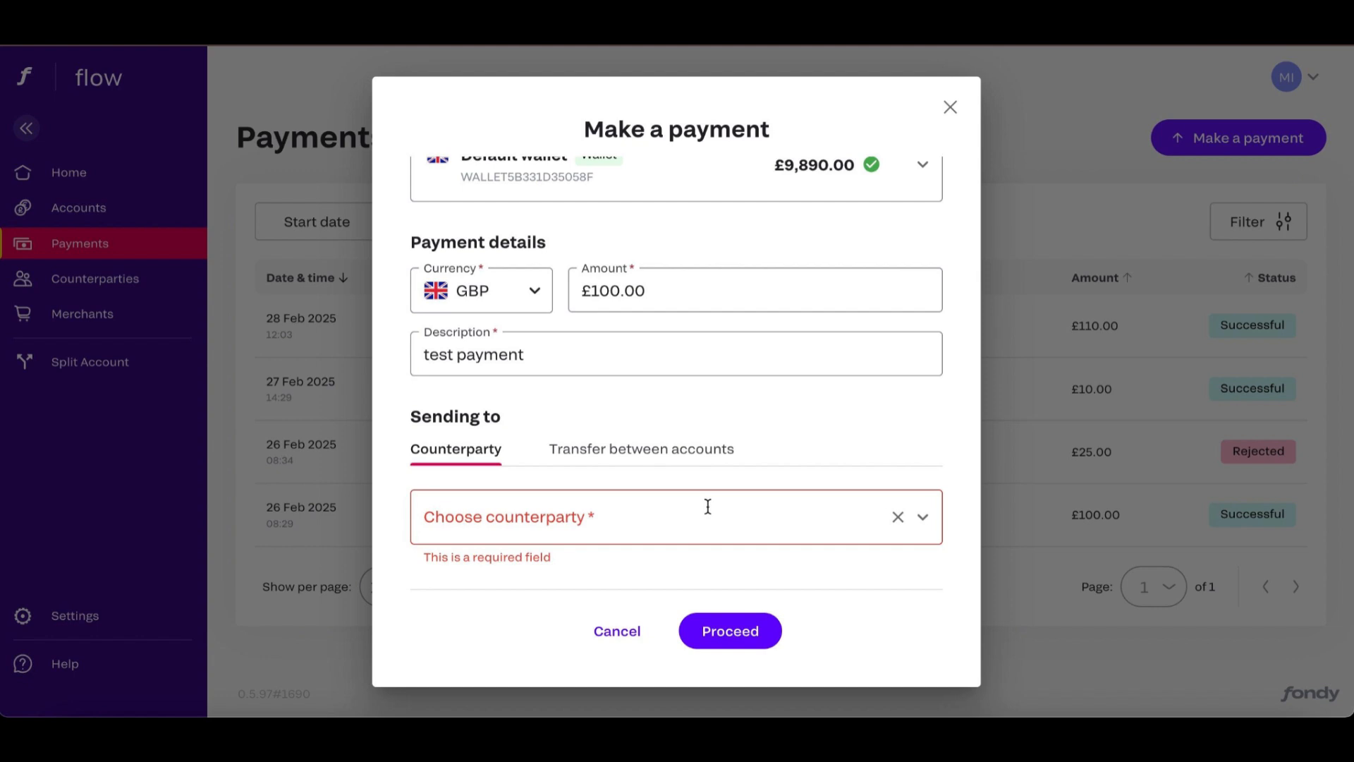
left_click(708, 506)
type("ww")
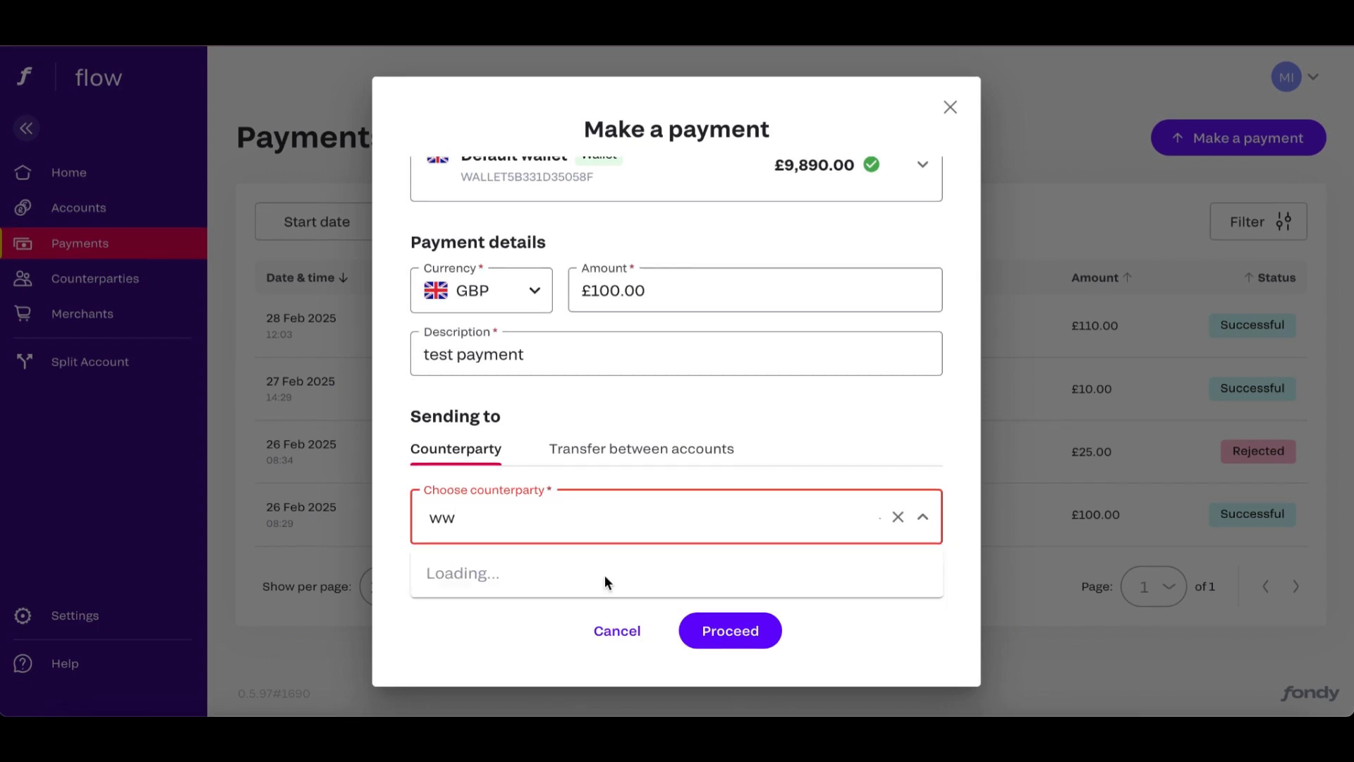
left_click(599, 576)
scroll(598, 574, "down", 4)
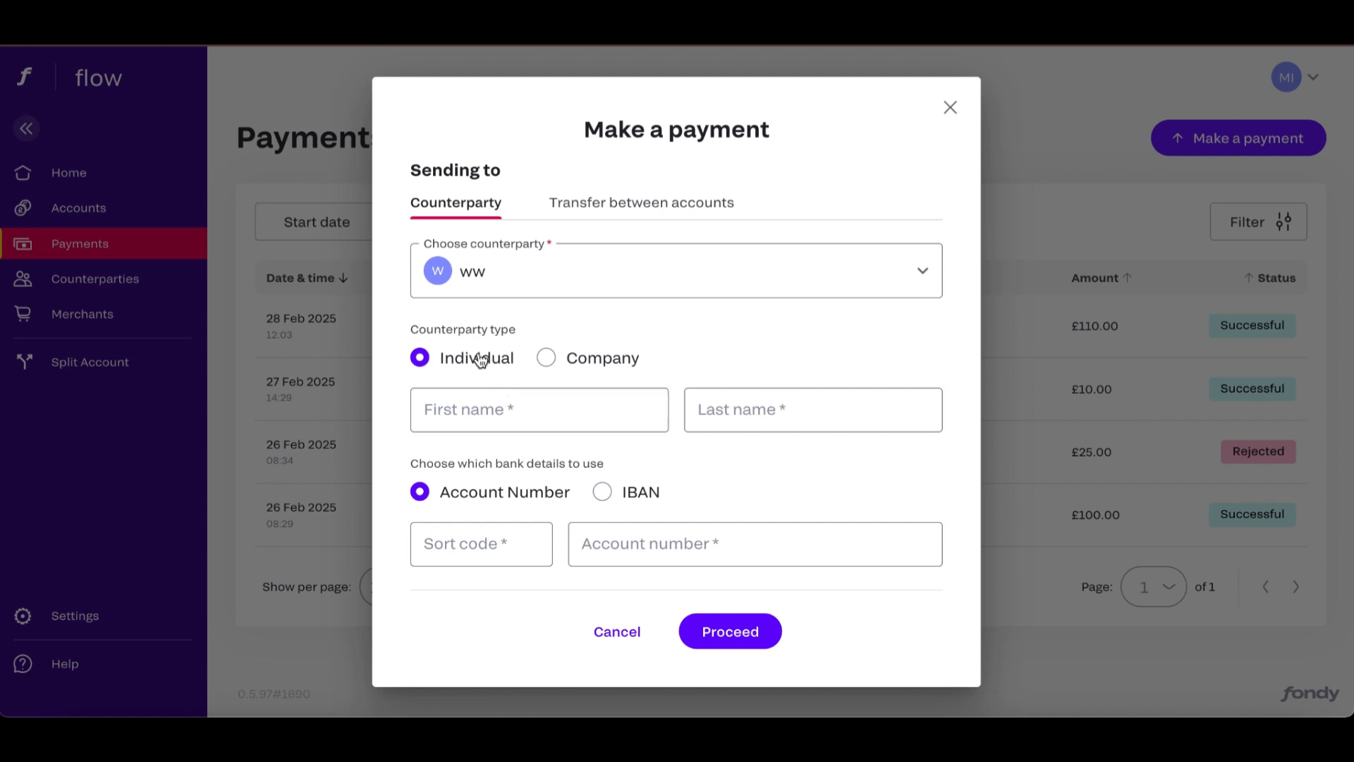
Set the counterparty type to Company and try the IBAN option for the bank details.
left_click(547, 360)
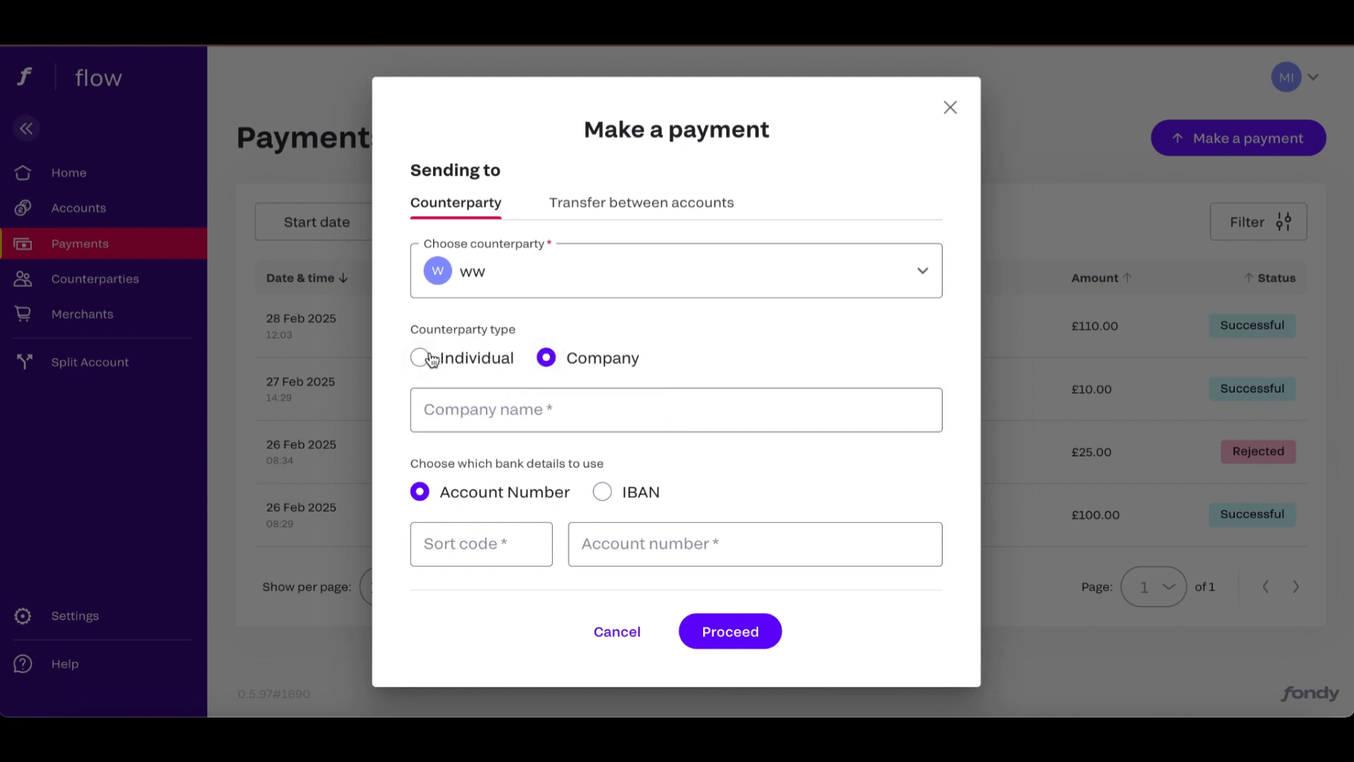
left_click(539, 426)
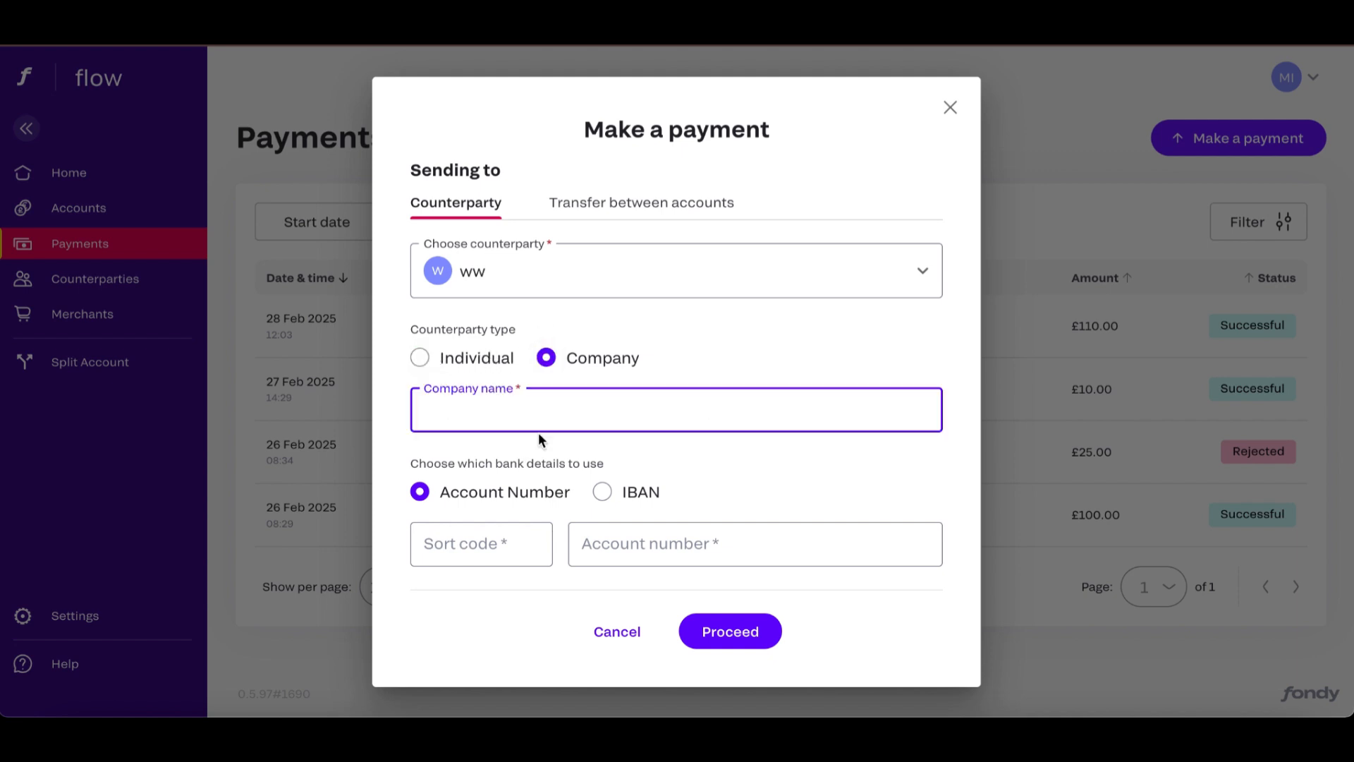
left_click(602, 490)
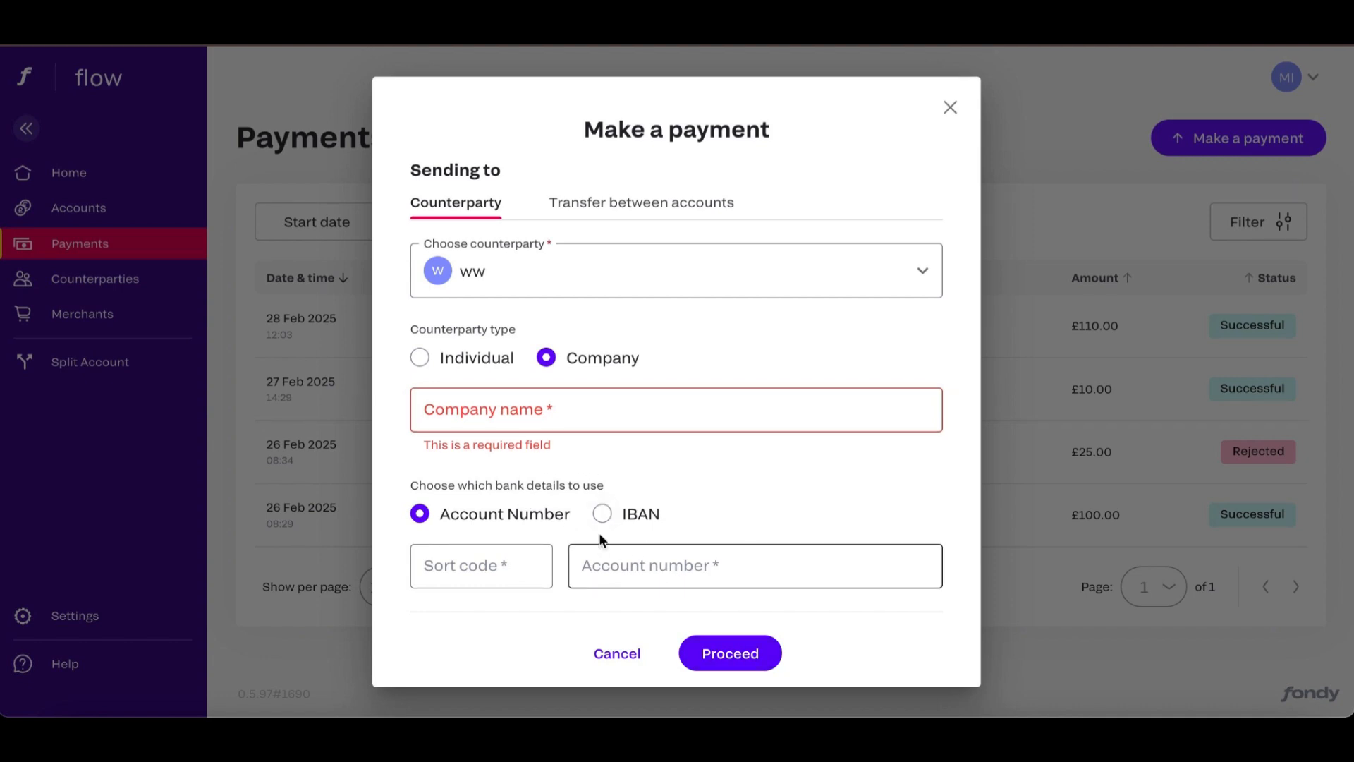
Switch the recipient to a transfer between accounts and choose PayIn Wallet under "new master account".
left_click(620, 204)
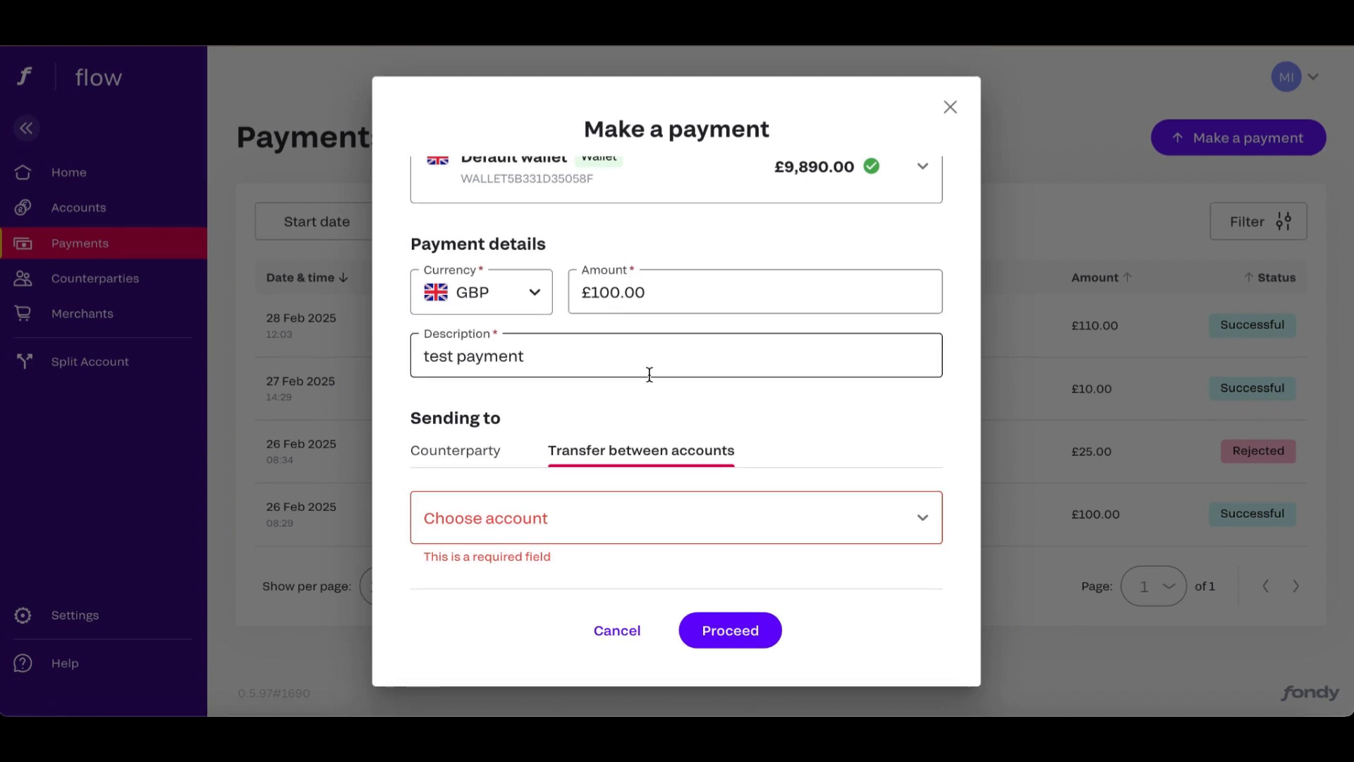
left_click(923, 517)
scroll(750, 409, "down", 4)
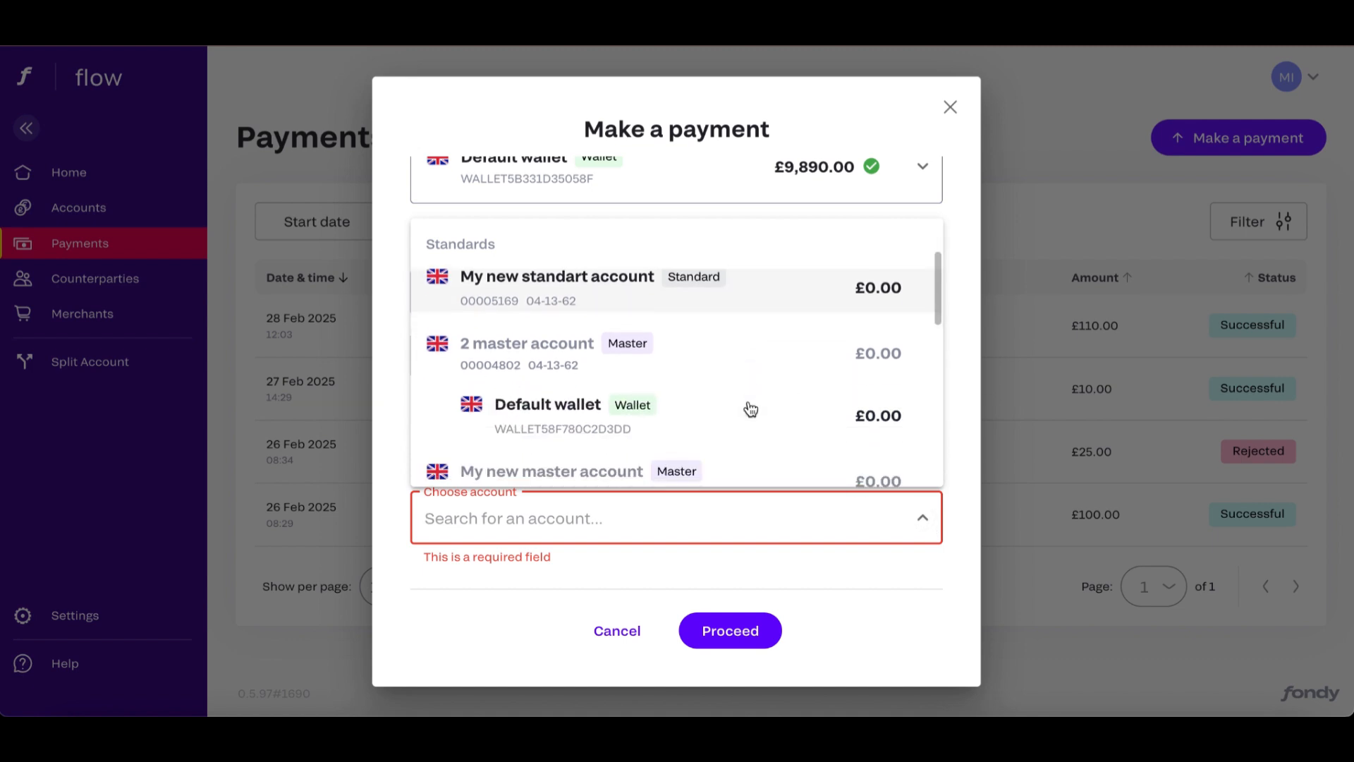
scroll(748, 402, "down", 5)
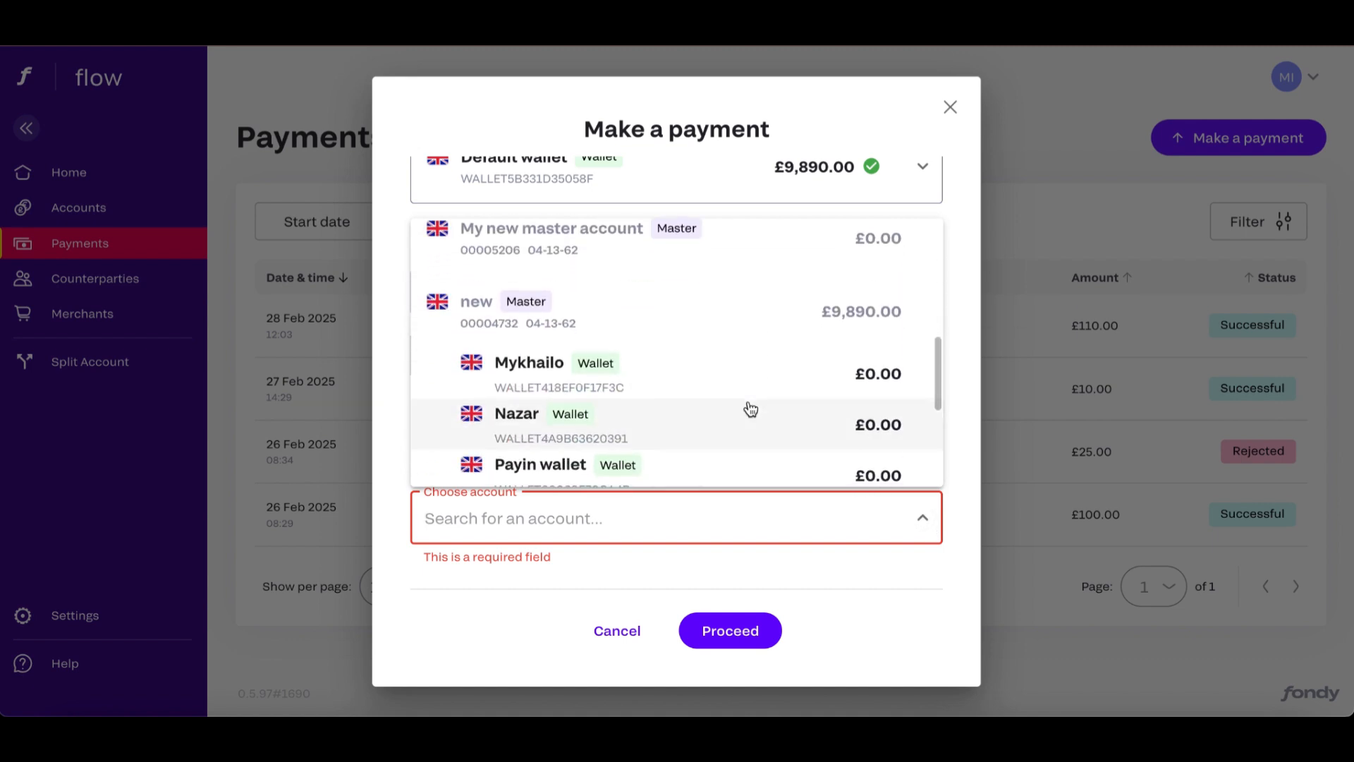
scroll(747, 402, "up", 2)
scroll(593, 432, "down", 3)
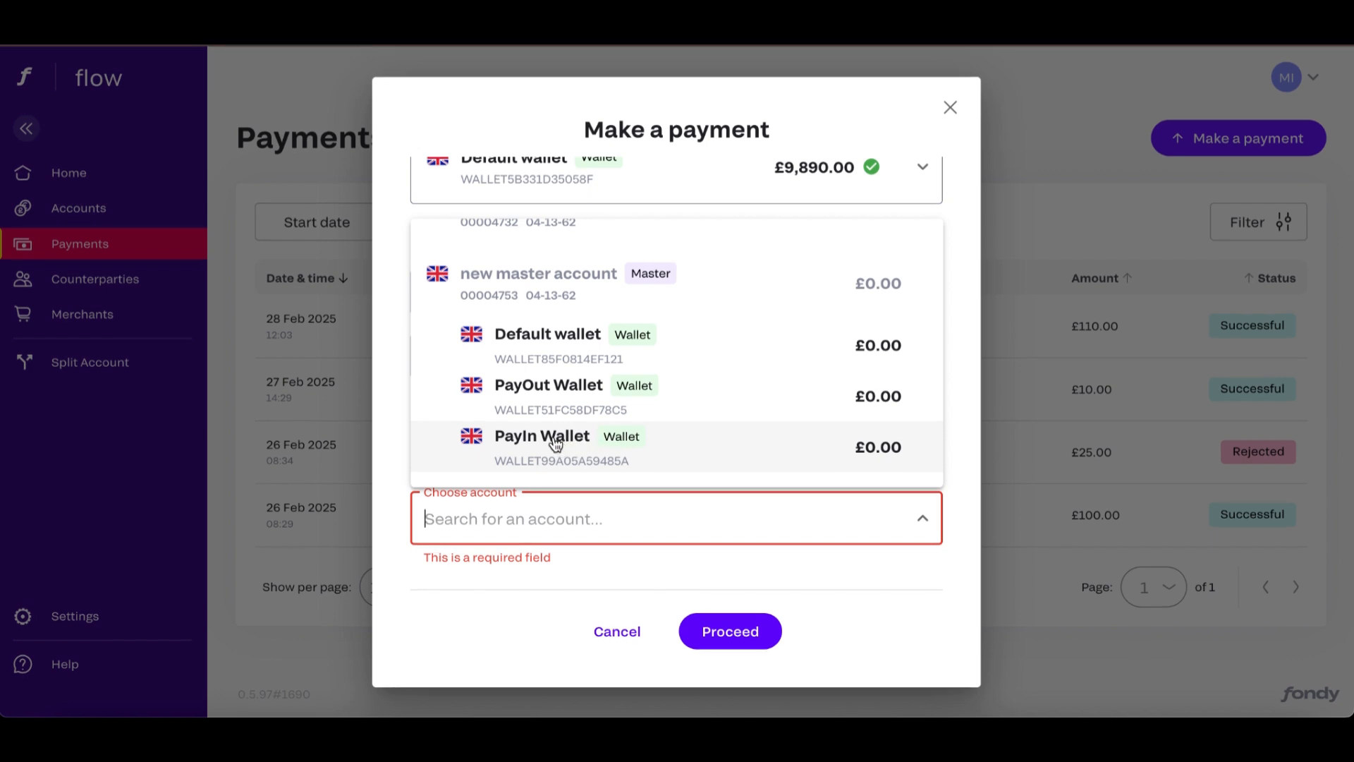
left_click(555, 441)
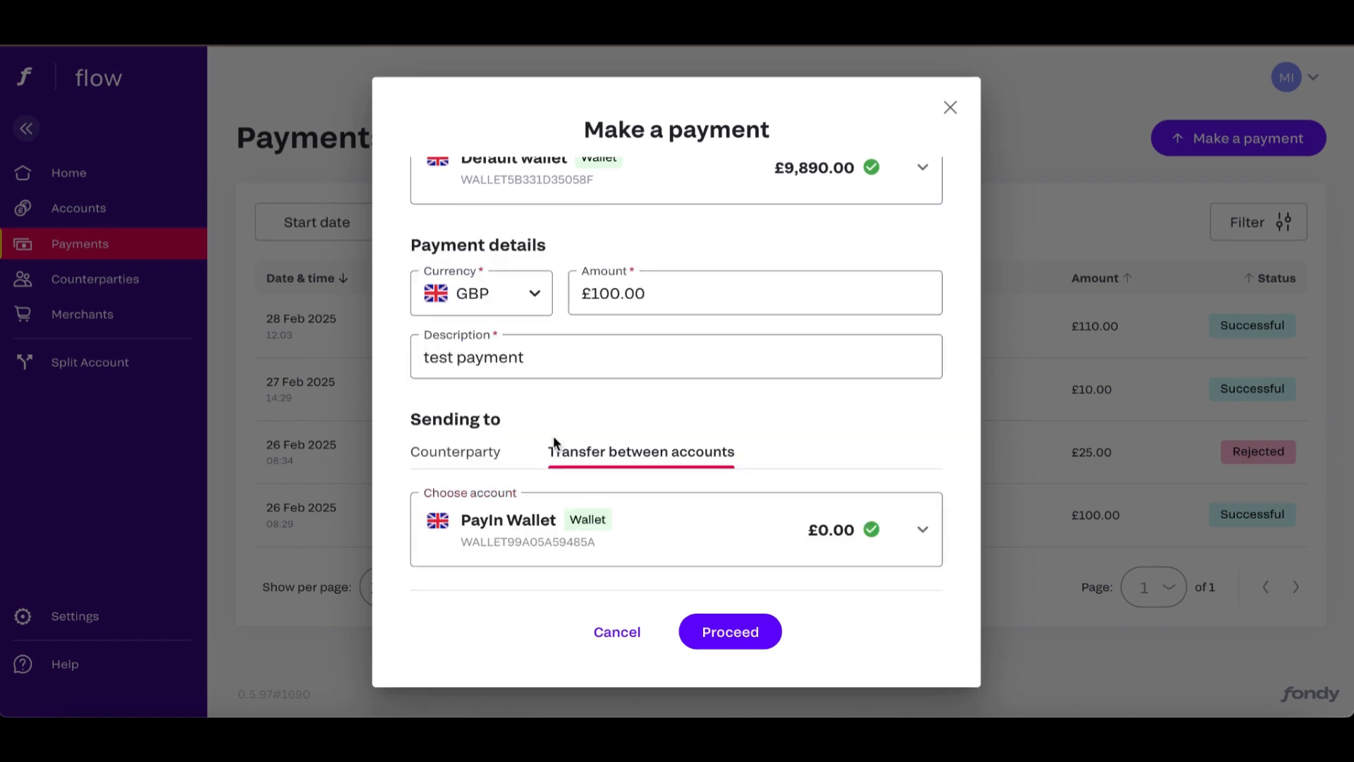
Proceed with the £100.00 transfer, confirm the payment and return to the payments list.
left_click(745, 628)
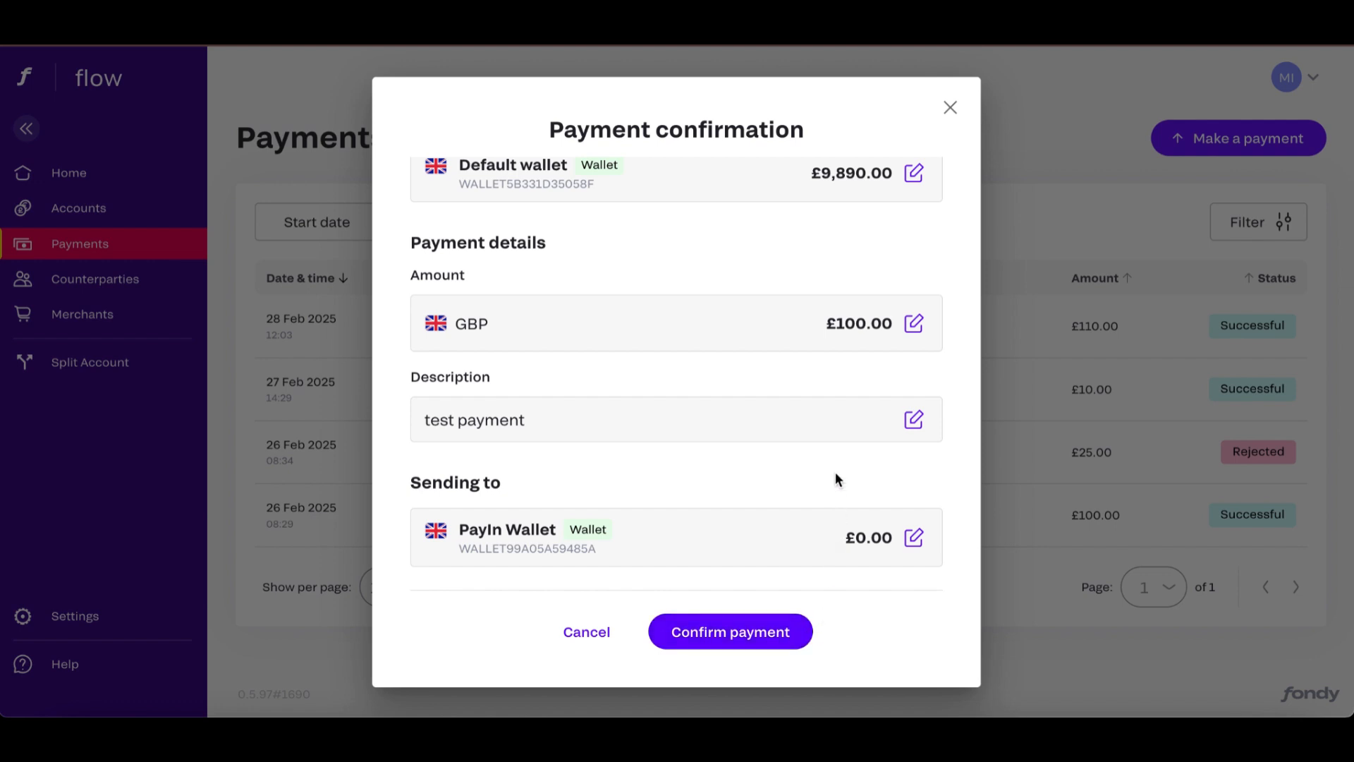
left_click(732, 631)
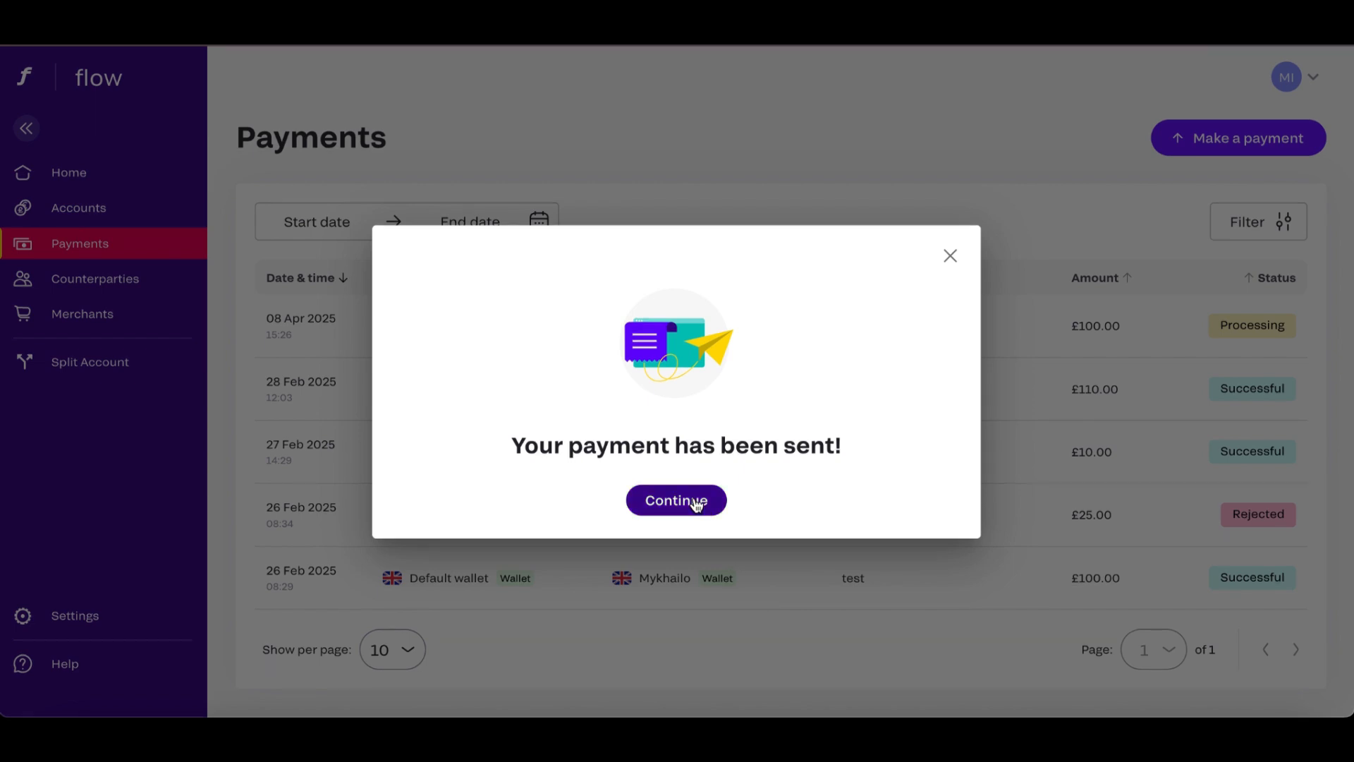
left_click(696, 502)
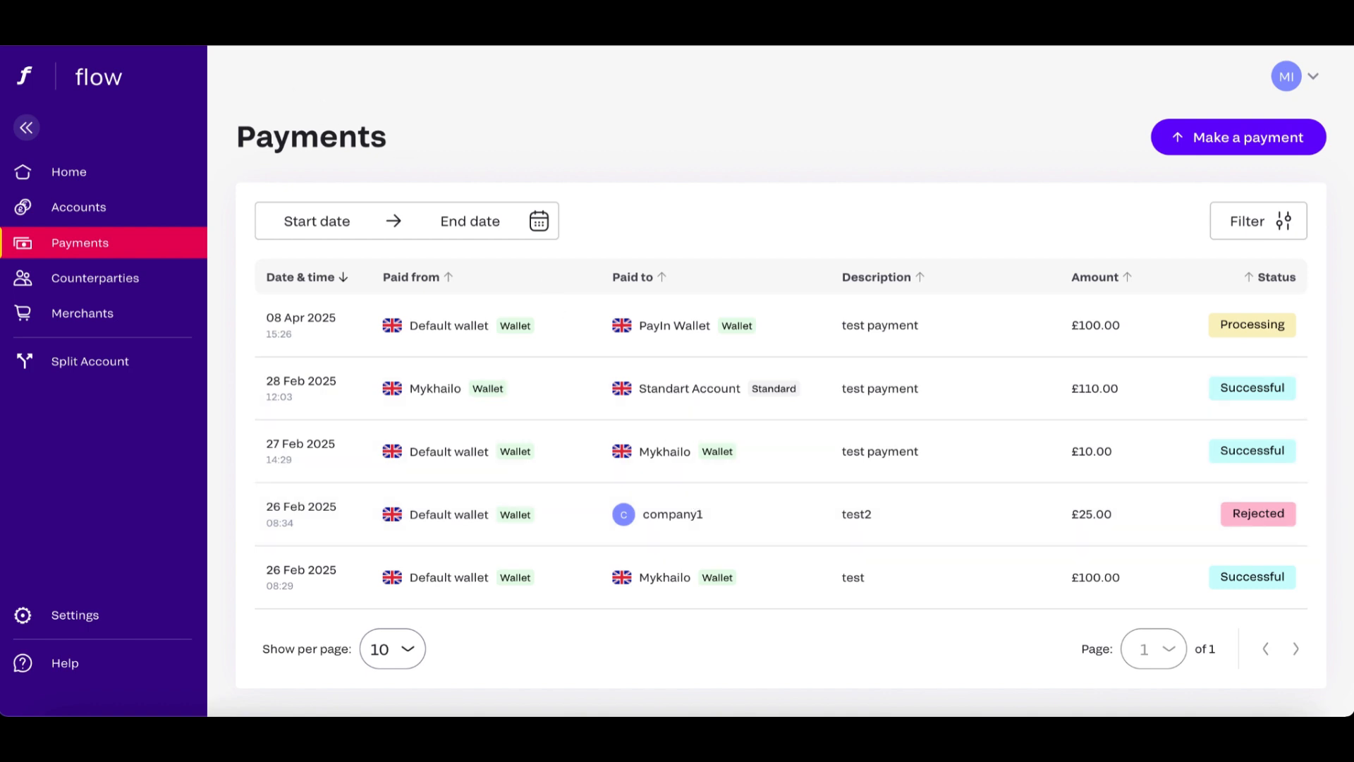
Reload the payments list, view the details of the newest payment to PayIn Wallet, and close them.
left_click(83, 28)
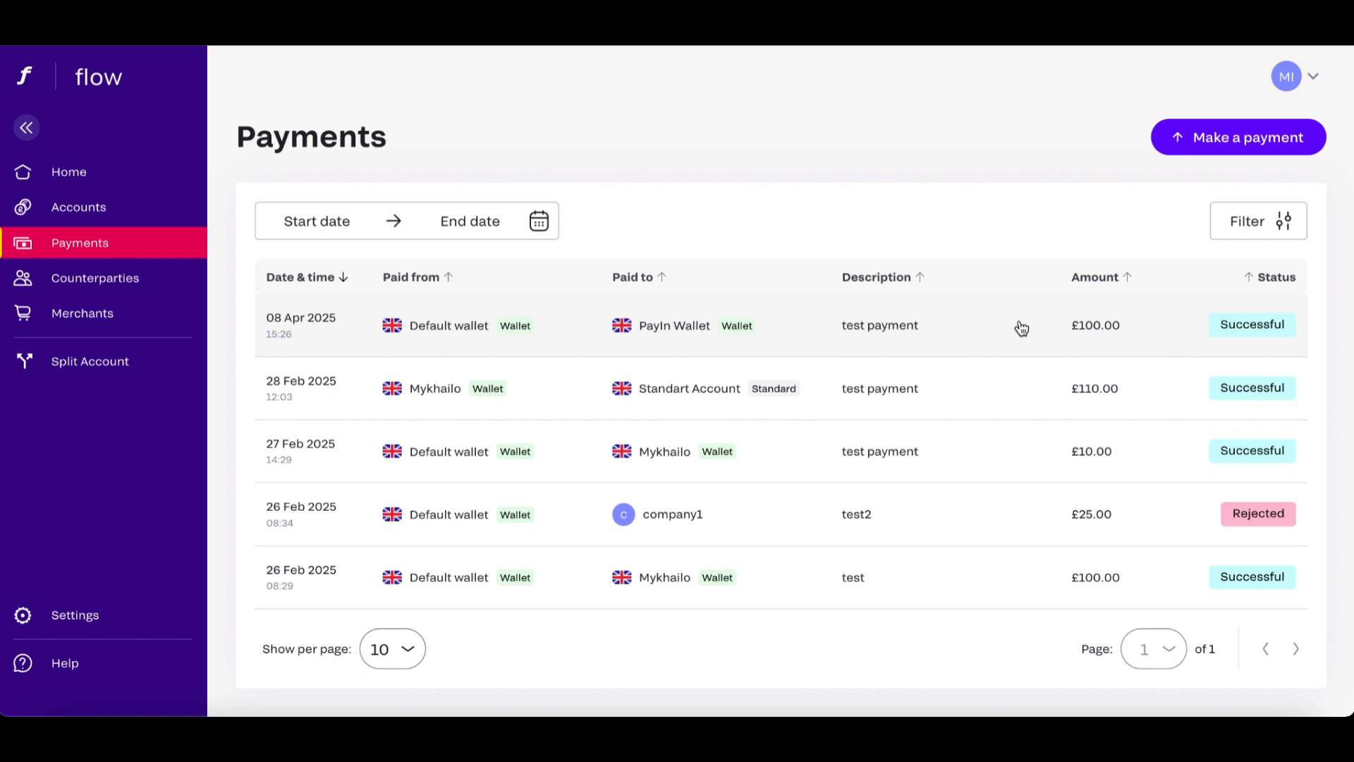
left_click(675, 325)
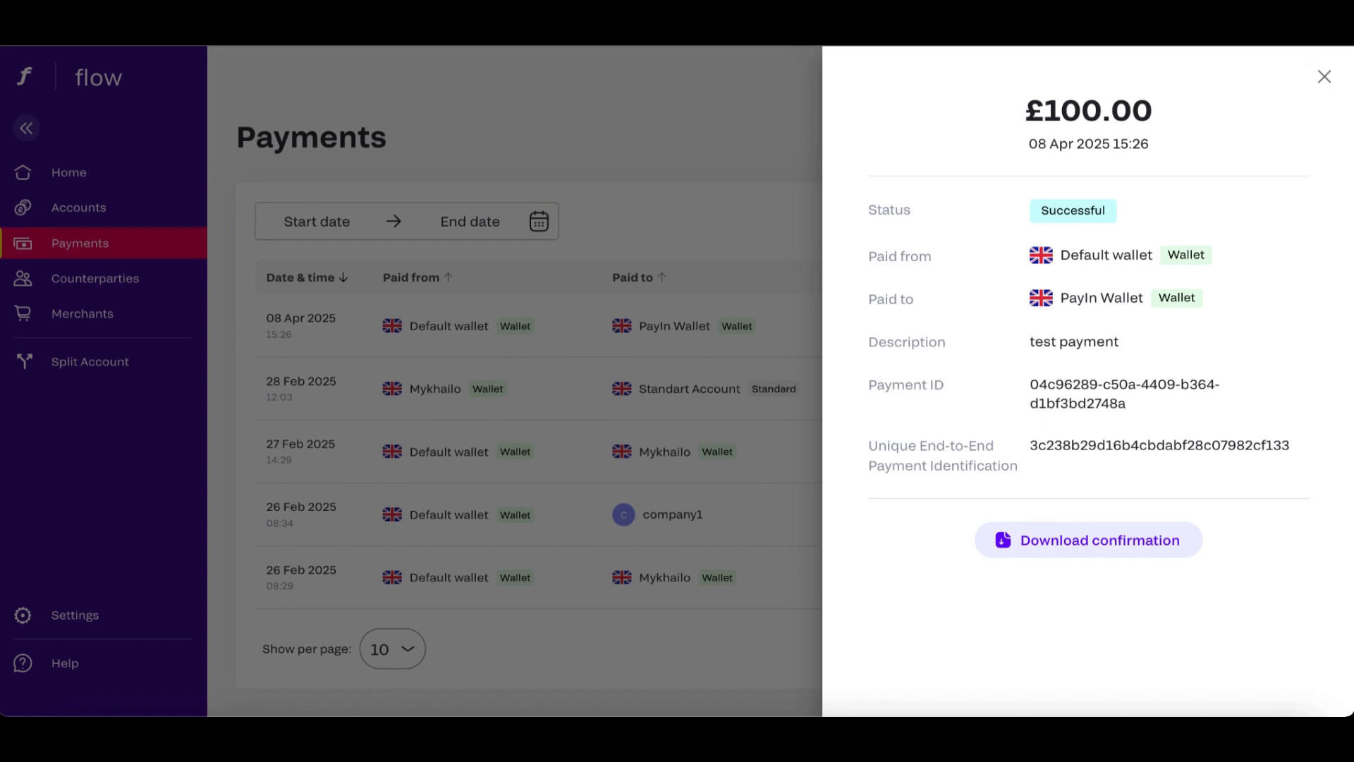
left_click(1324, 79)
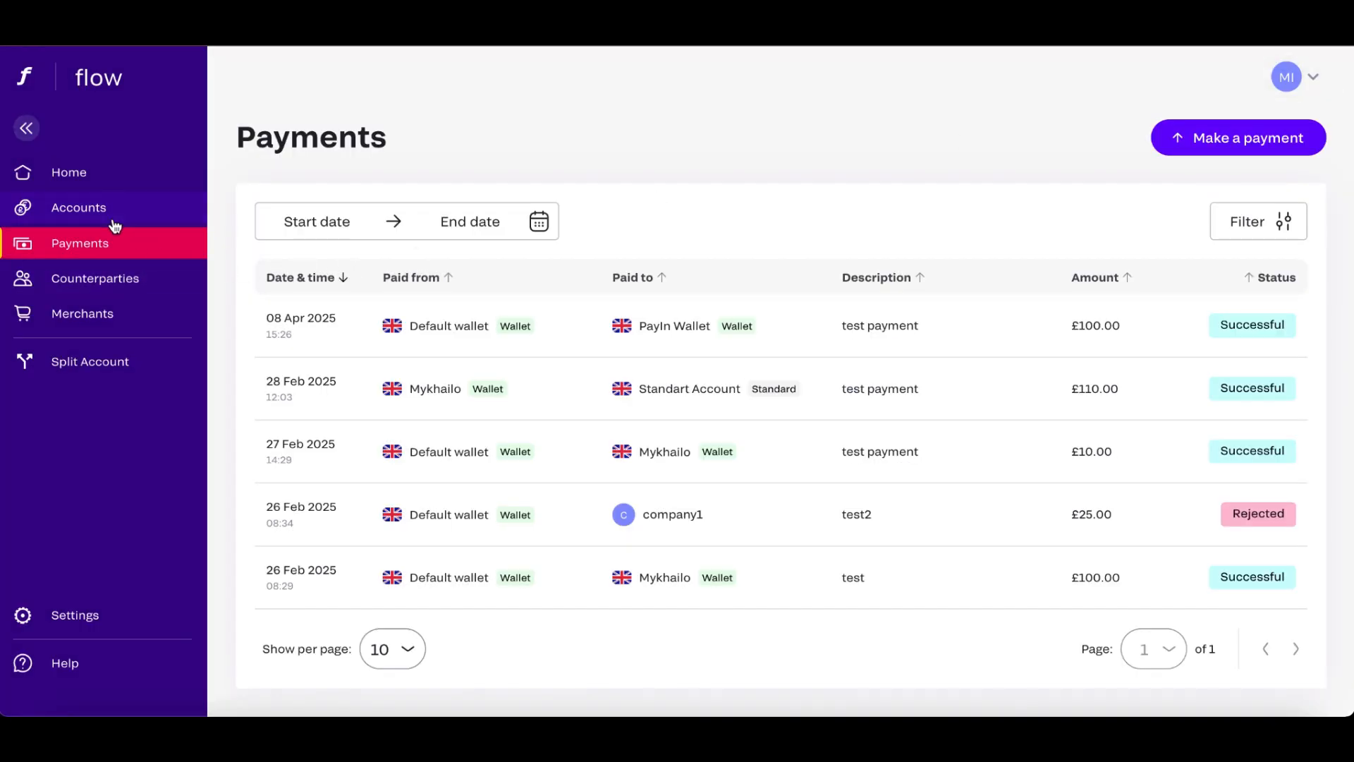